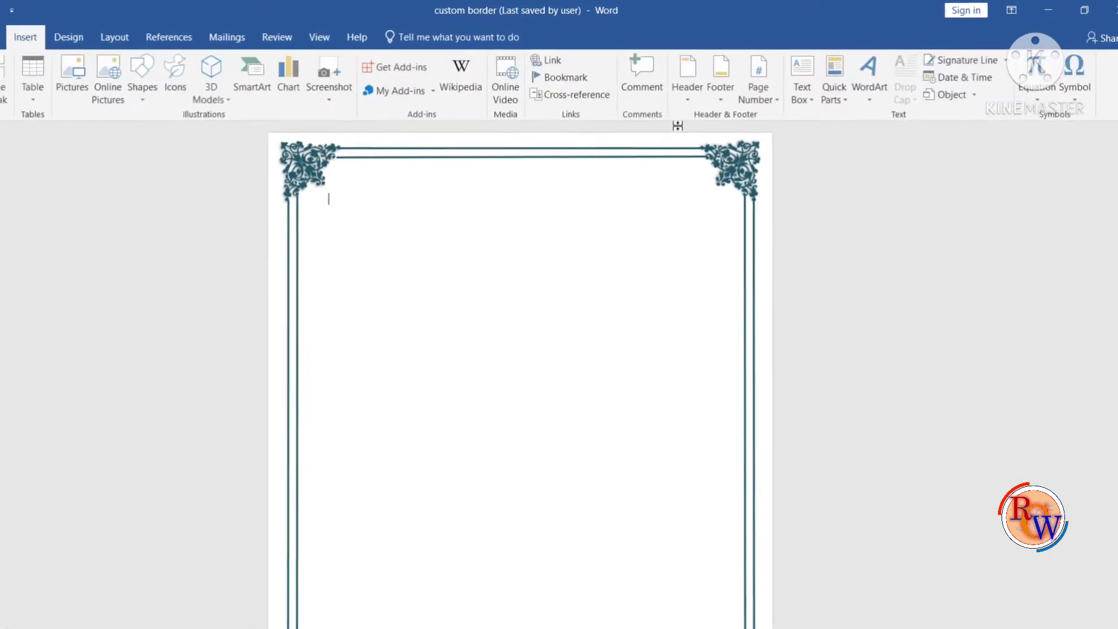
# Insert a plain black WordArt heading reading "DEPARTMENT OF COMPUTER" at the top of the bordered page
pyautogui.click(868, 88)
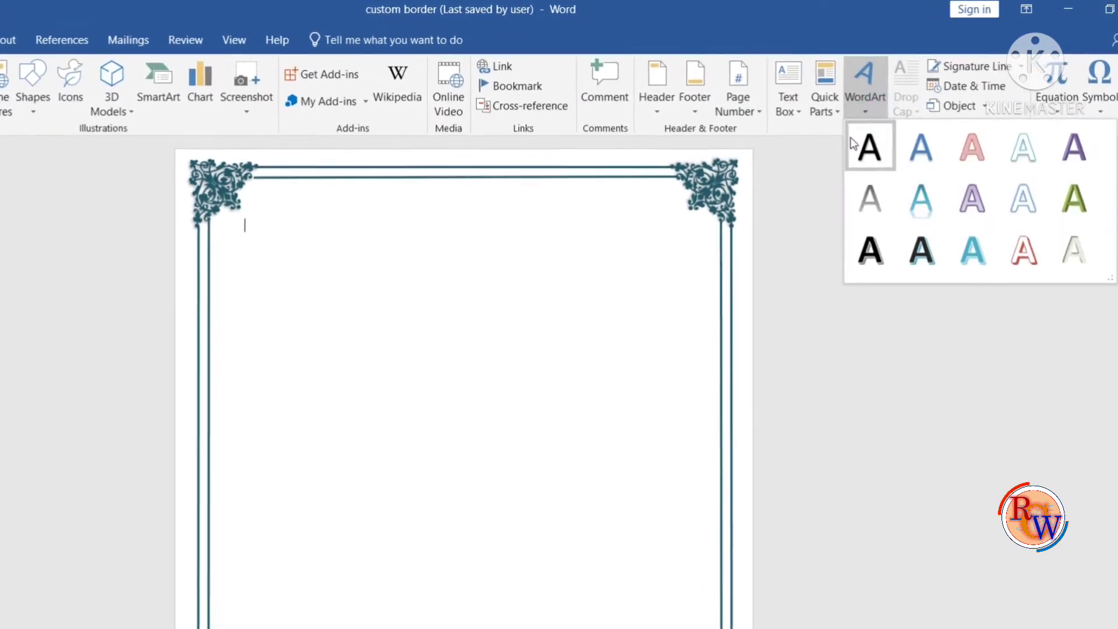
pyautogui.click(873, 136)
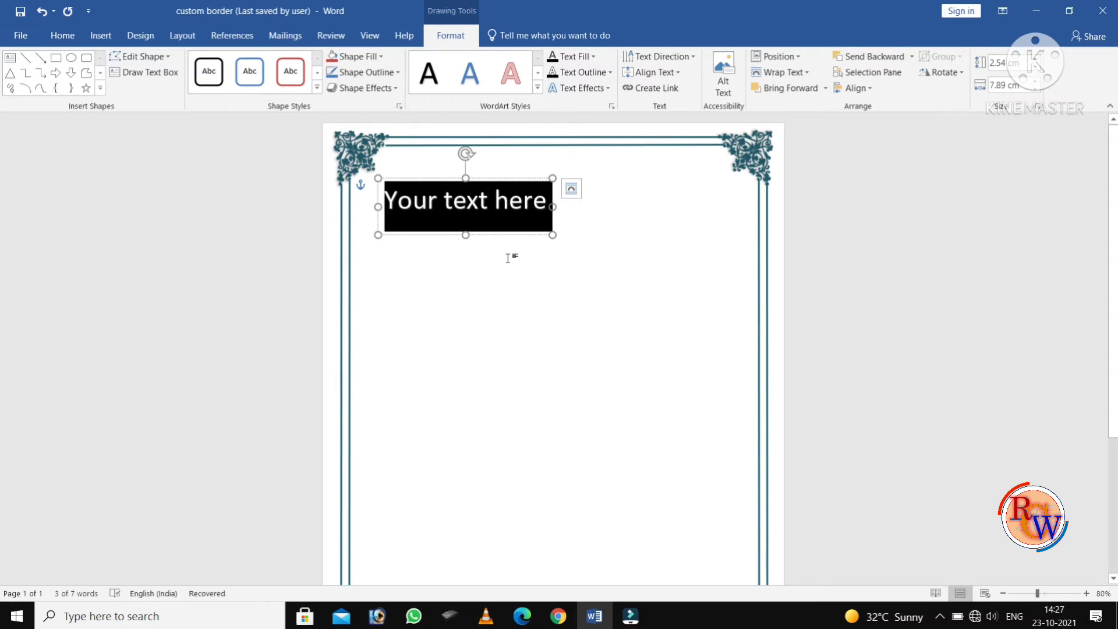
pyautogui.write('DEPART')
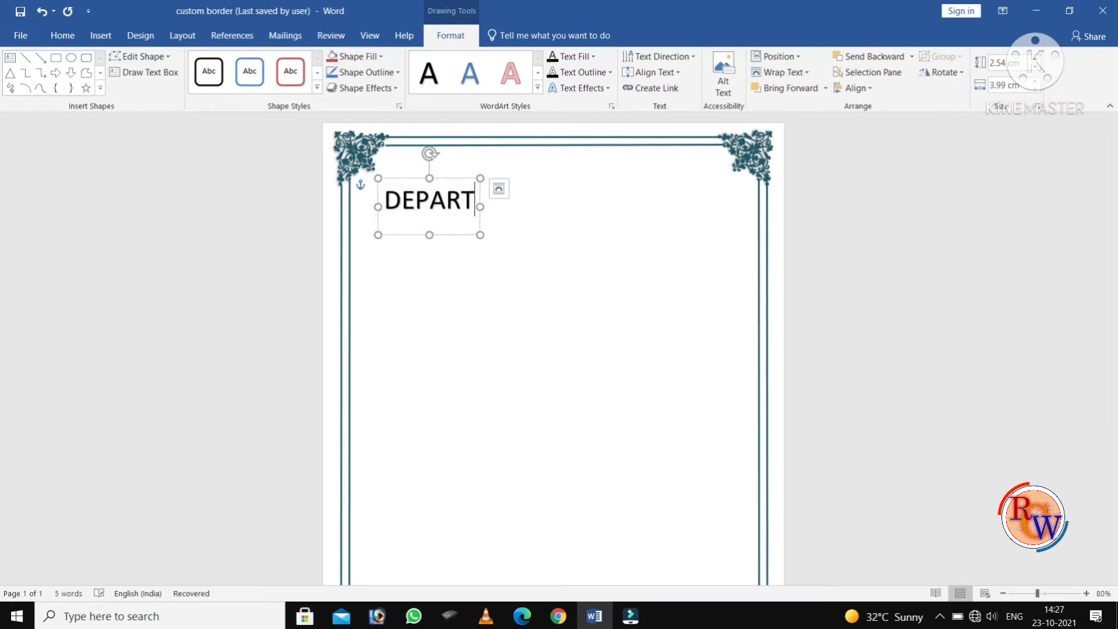
pyautogui.write('MENT OF COM')
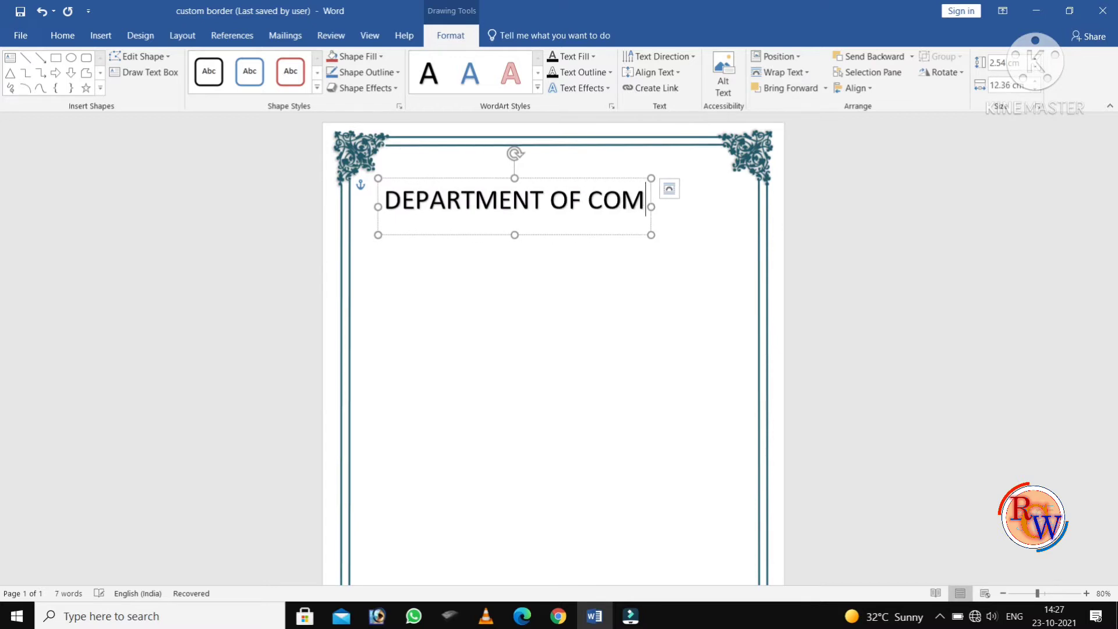
pyautogui.write('PUTER')
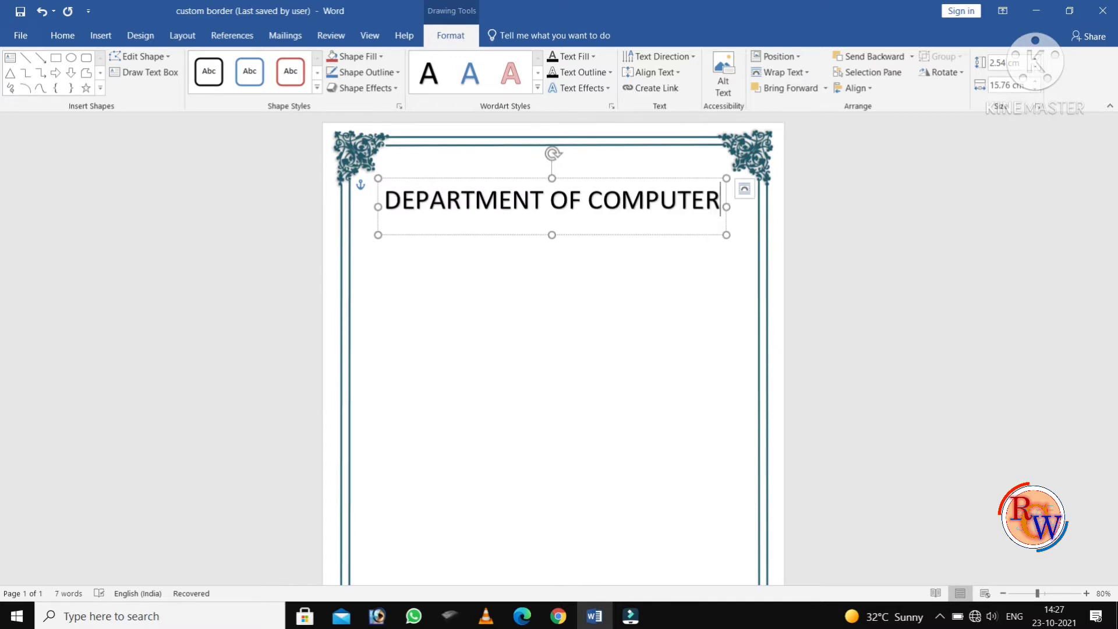
pyautogui.click(399, 266)
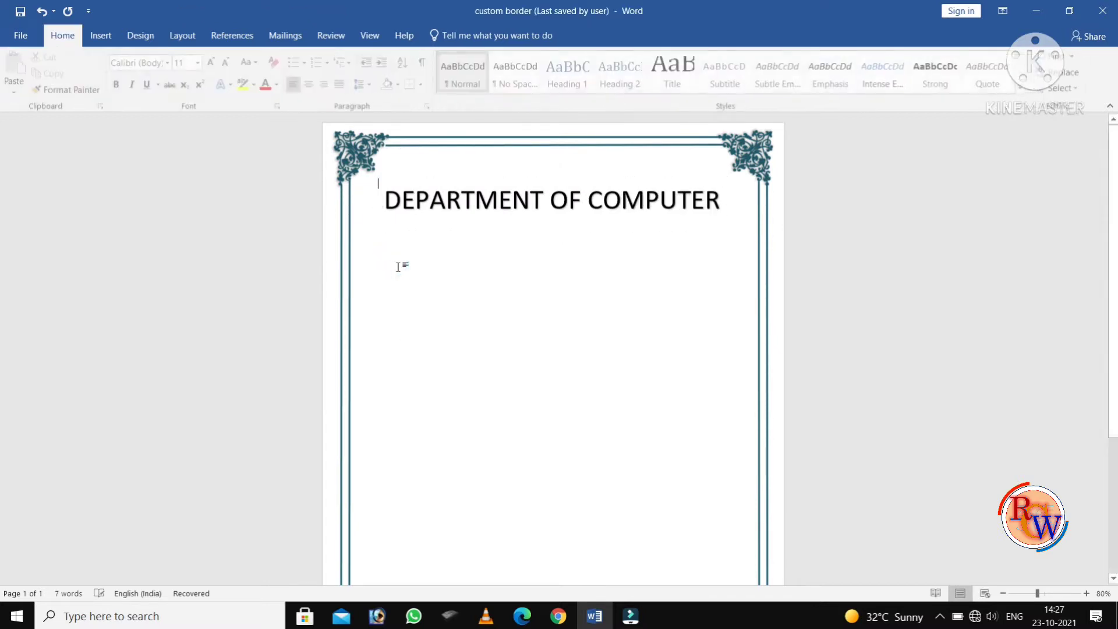
# Reduce the "DEPARTMENT OF COMPUTER" heading's font size to 32 and underline it
pyautogui.tripleClick(383, 200)
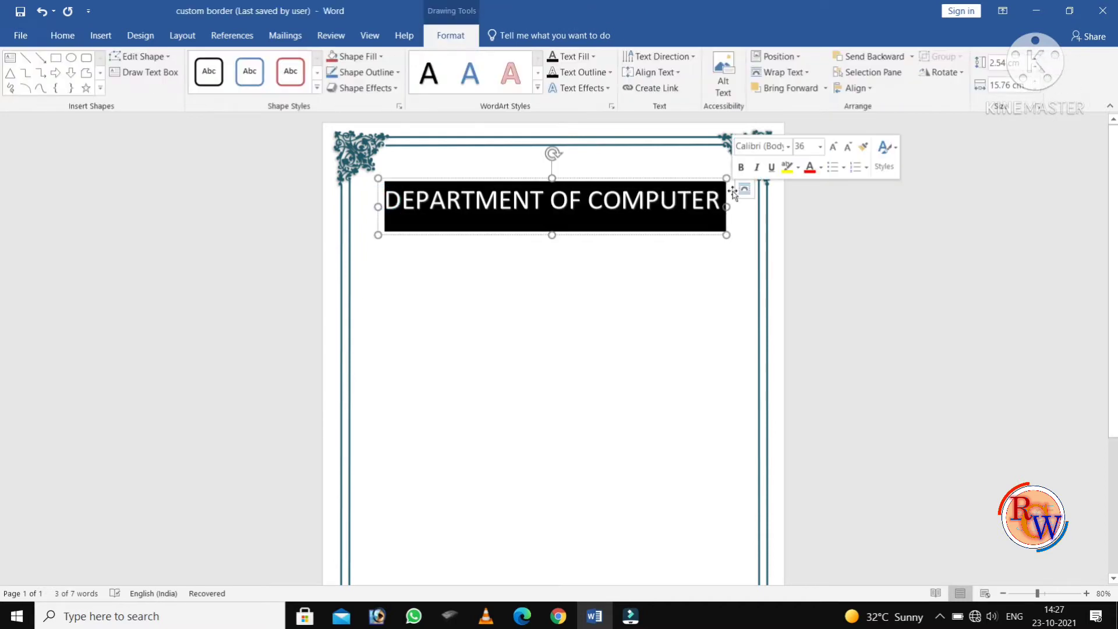
pyautogui.hotkey('ctrl', '[')
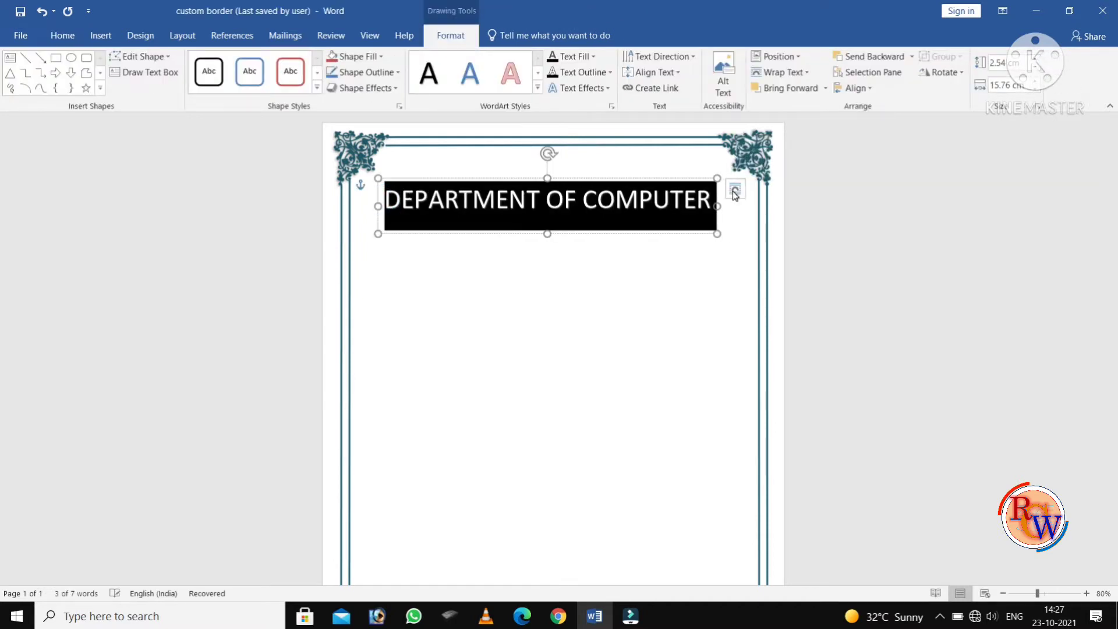
pyautogui.hotkey('ctrl', '[')
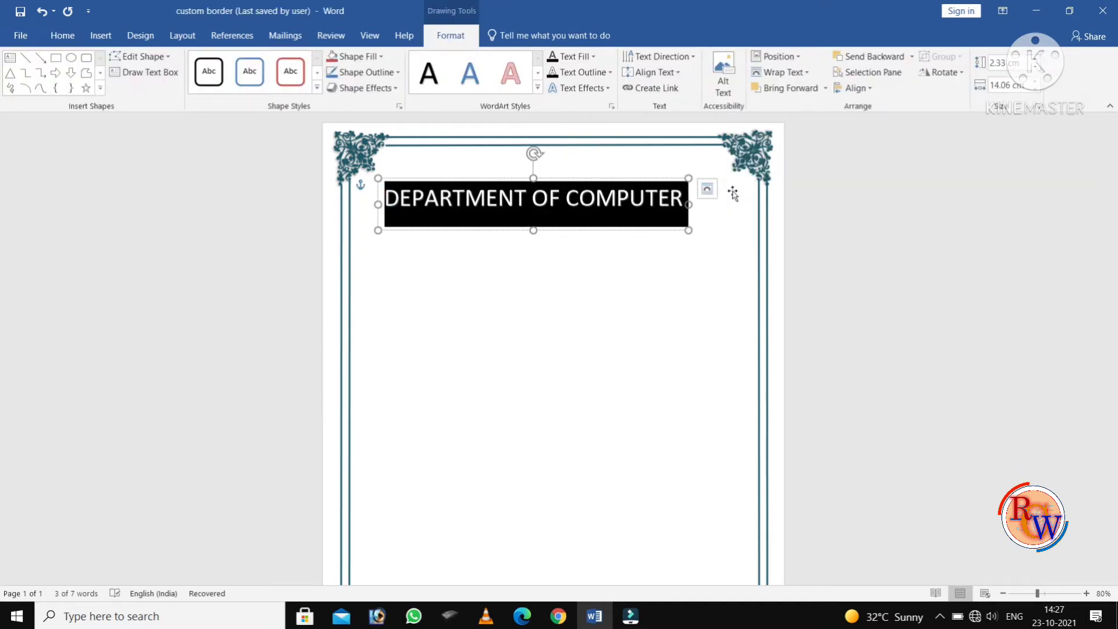
pyautogui.click(502, 230)
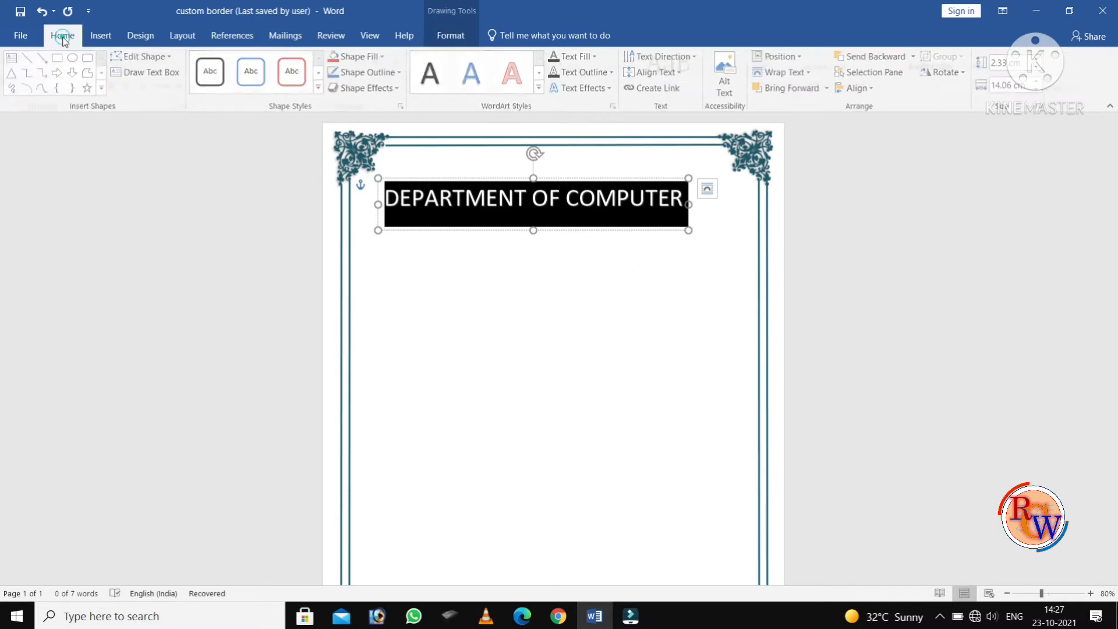
pyautogui.click(63, 35)
pyautogui.click(148, 86)
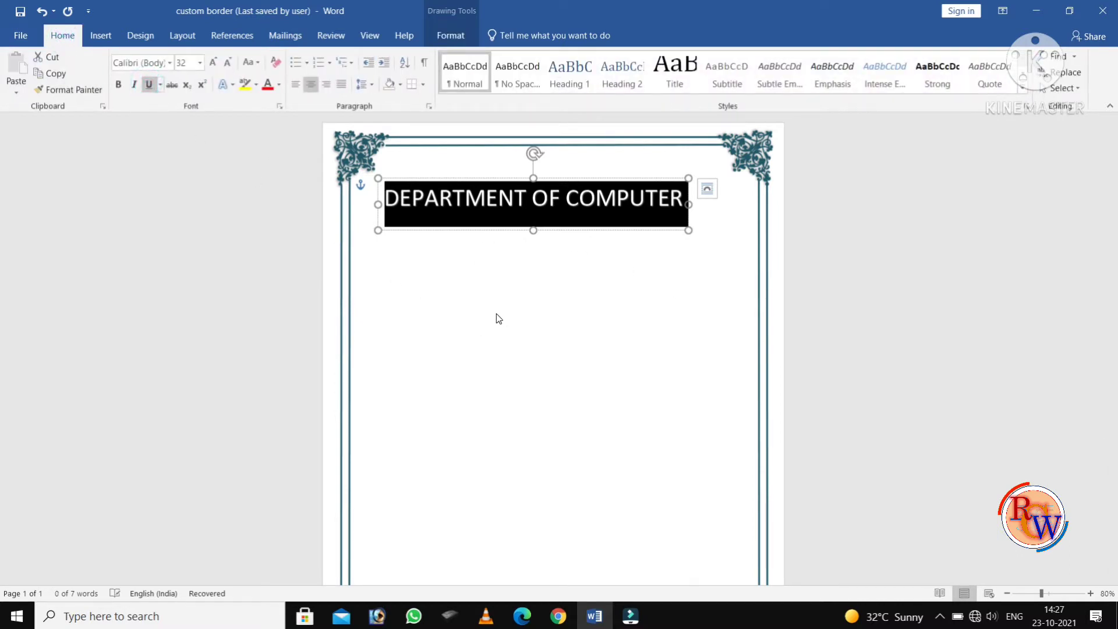
pyautogui.click(620, 269)
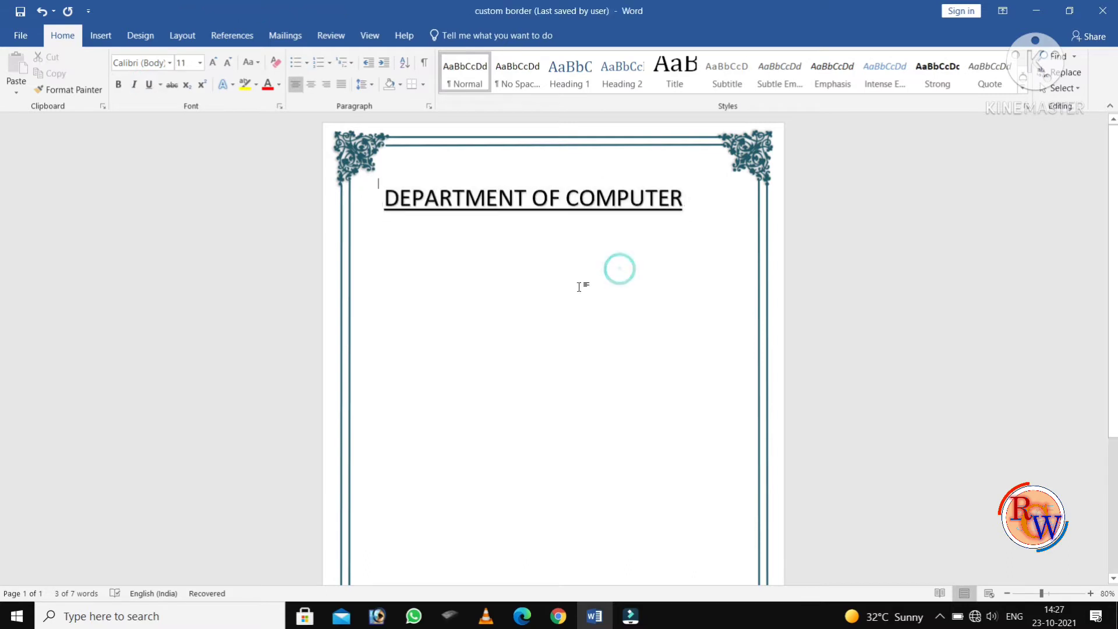
# Move the heading up so it sits just below the border's upper edge, between the two corner ornaments
pyautogui.click(566, 198)
pyautogui.moveTo(550, 179); pyautogui.dragTo(573, 144)
pyautogui.click(622, 393)
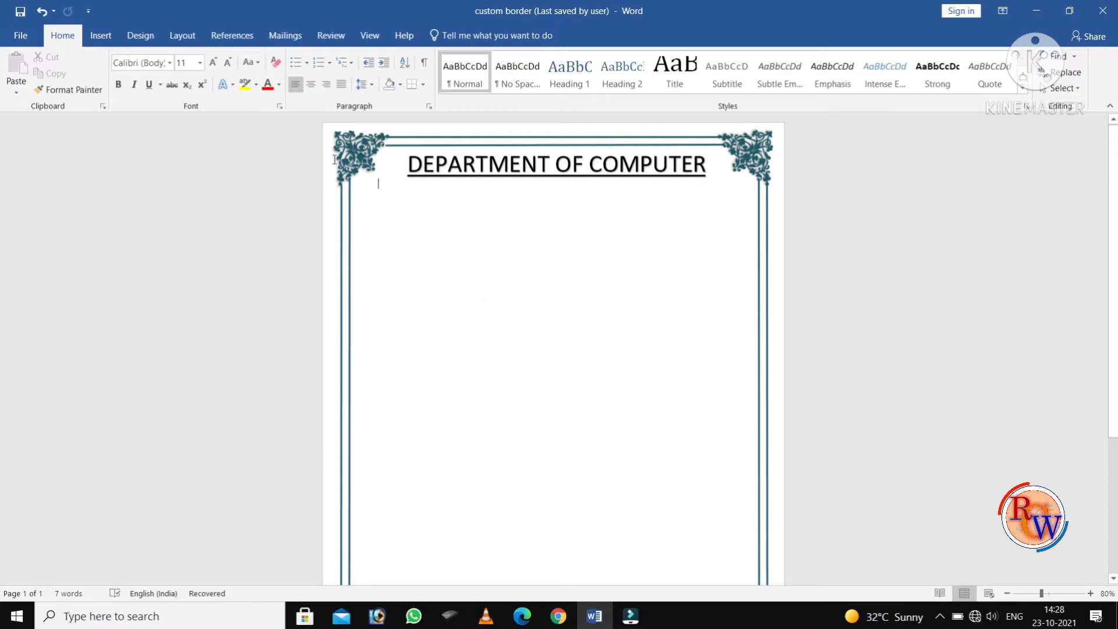
# Create a new blank document
pyautogui.click(20, 35)
pyautogui.click(43, 97)
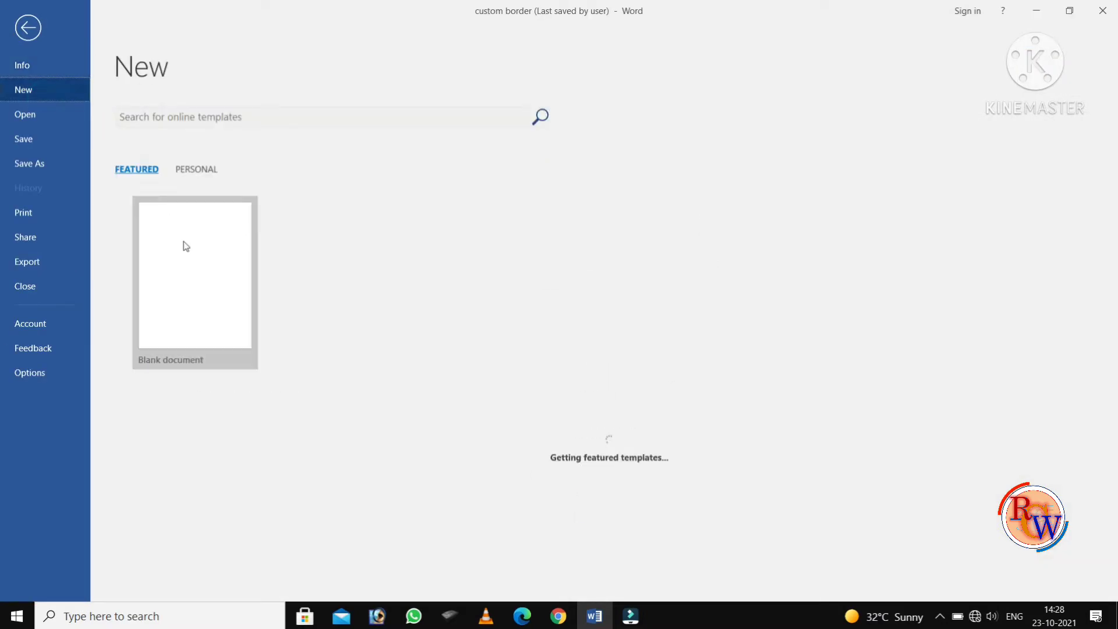
pyautogui.click(181, 242)
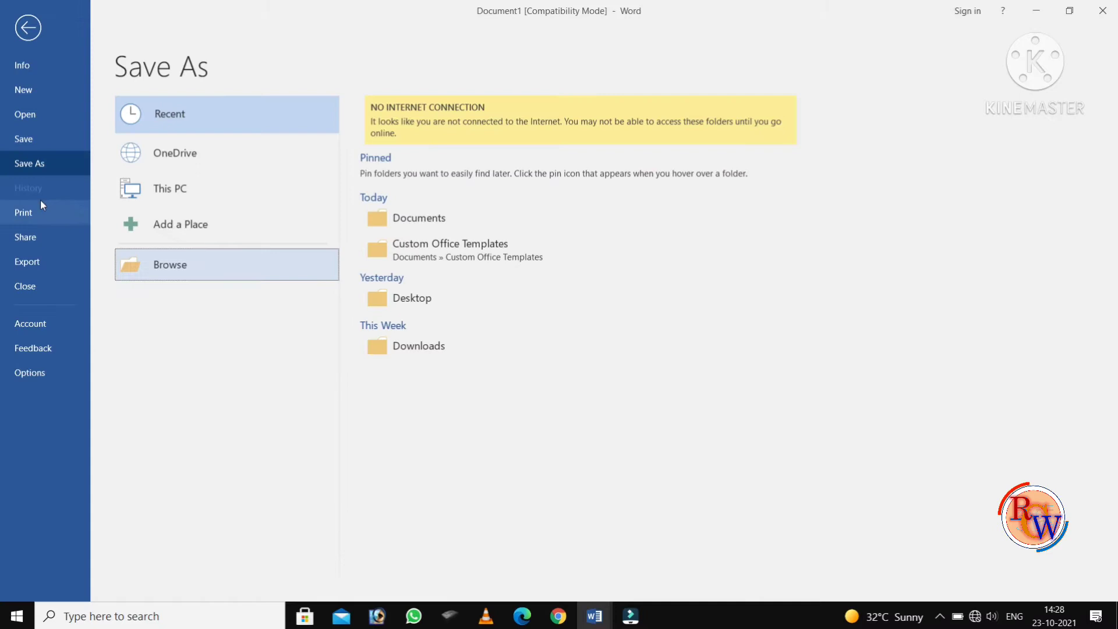
# Save the blank document as Doc8 in the Word 97-2003 Template format, replacing the existing file
pyautogui.click(47, 161)
pyautogui.click(166, 271)
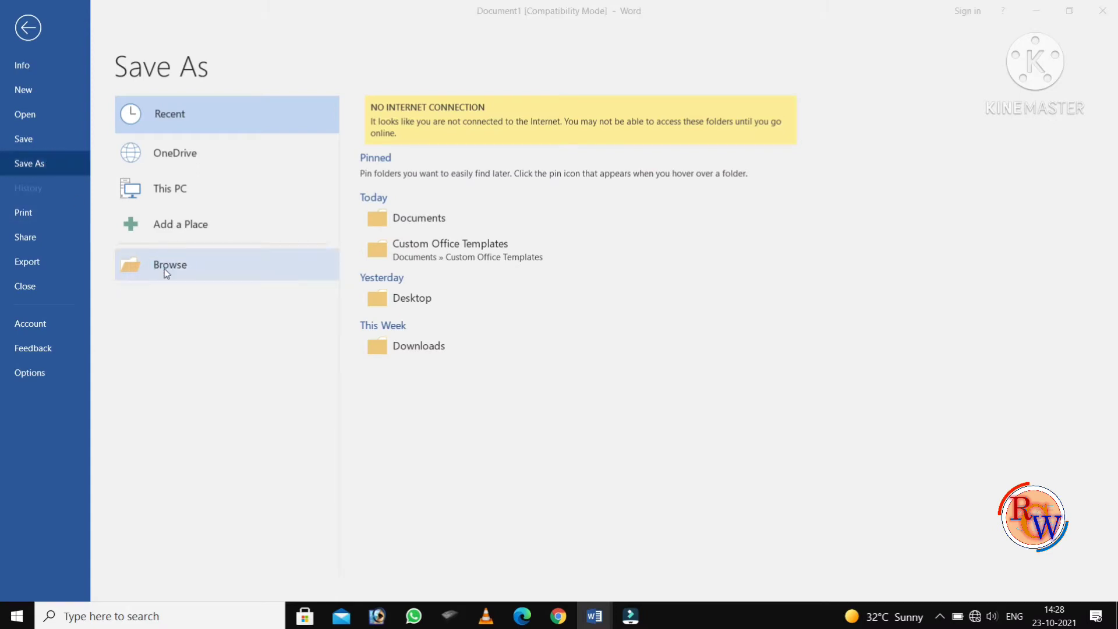
pyautogui.click(191, 268)
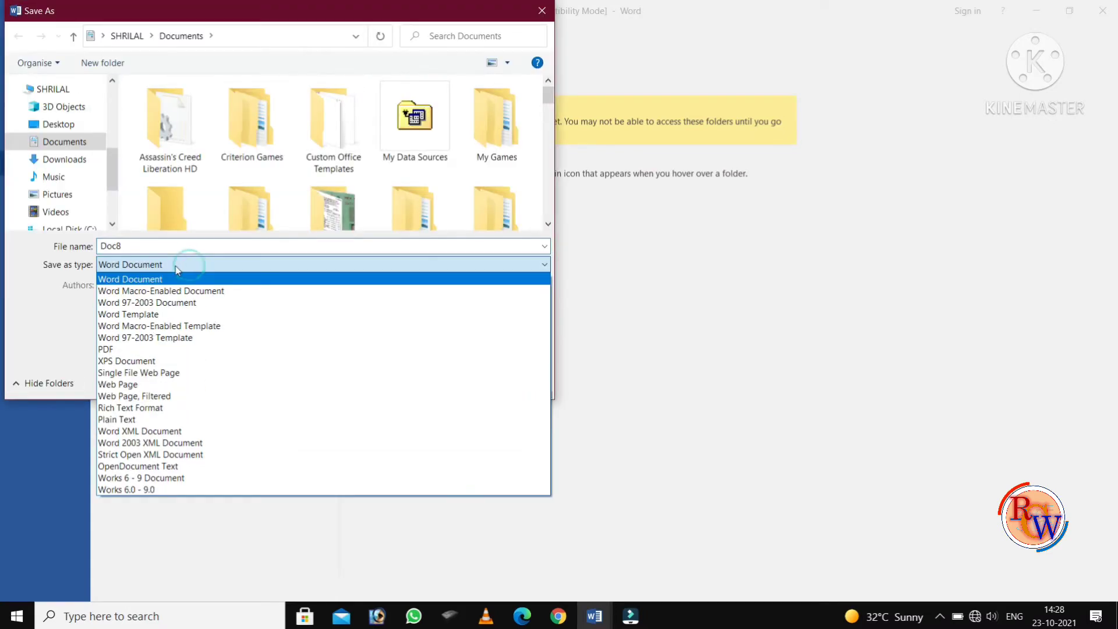
pyautogui.click(186, 339)
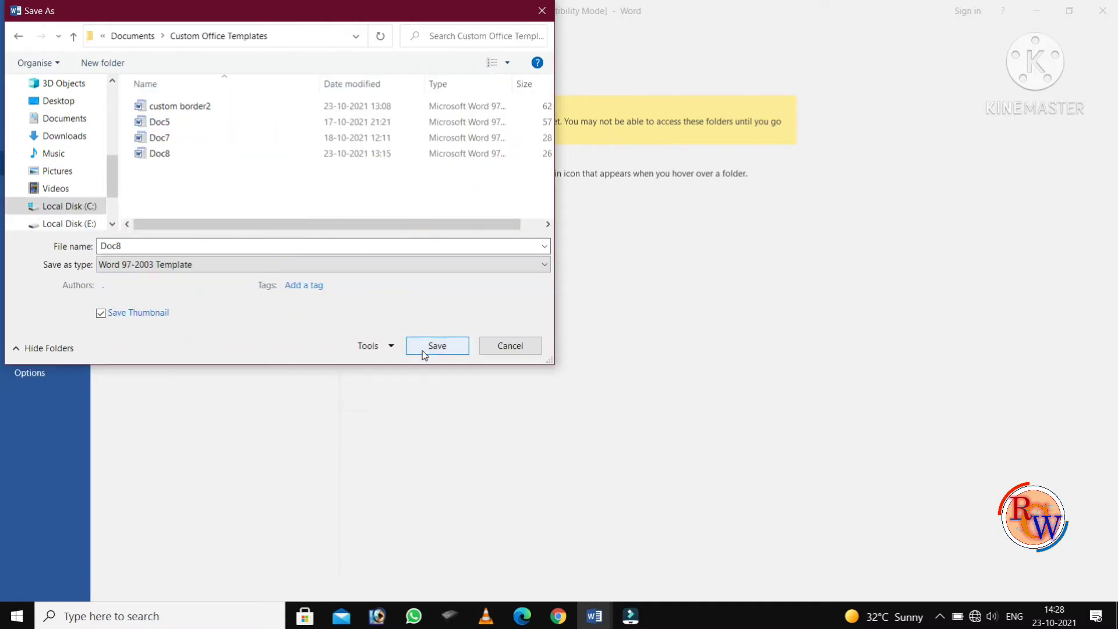
pyautogui.click(422, 352)
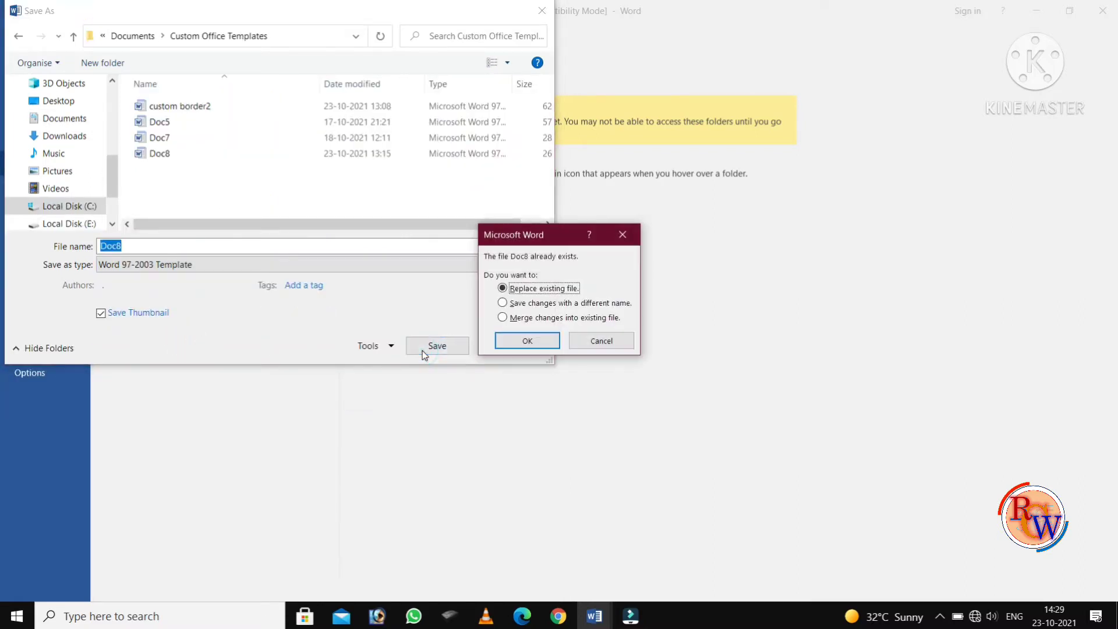
pyautogui.click(511, 341)
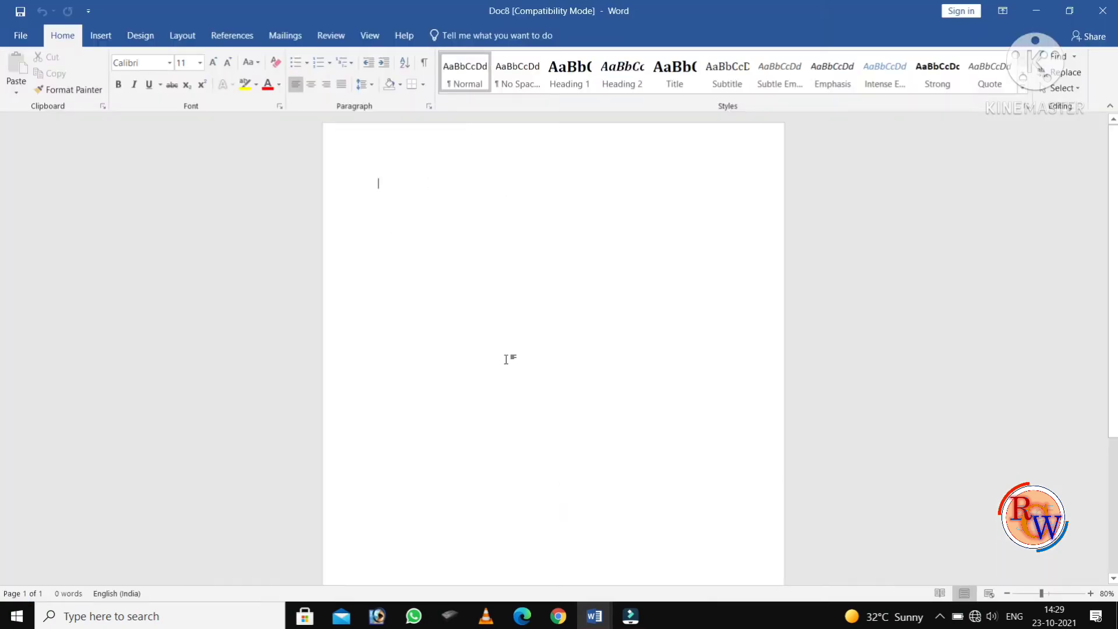
# Insert black arched WordArt reading "RITAMBHRAA COMPUTER WORLD" in Arial Black, size 36
pyautogui.click(86, 42)
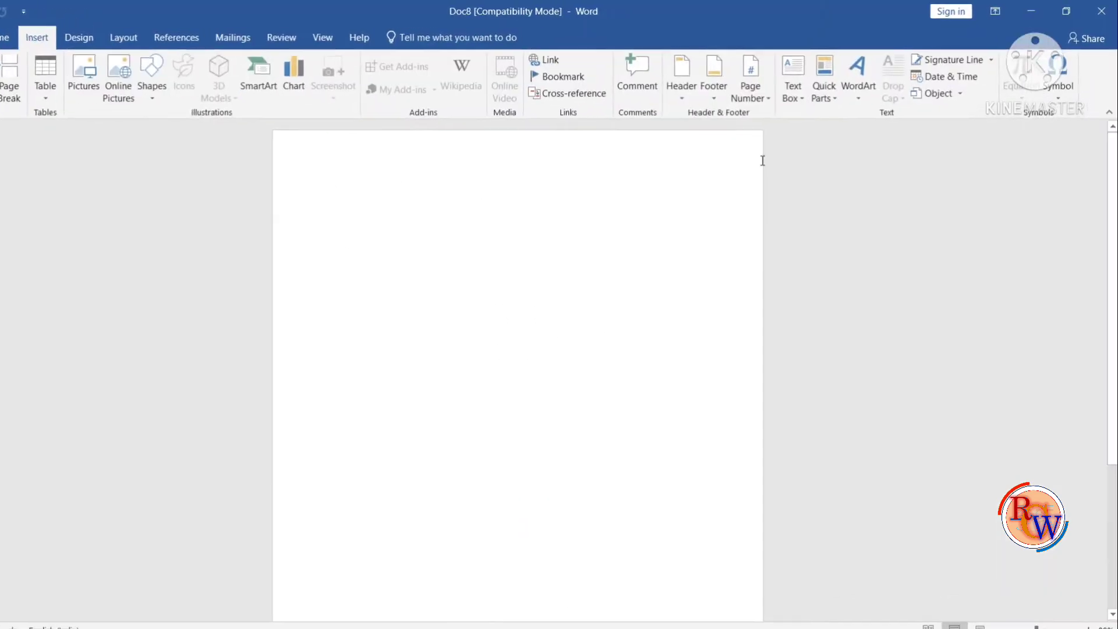
pyautogui.click(871, 71)
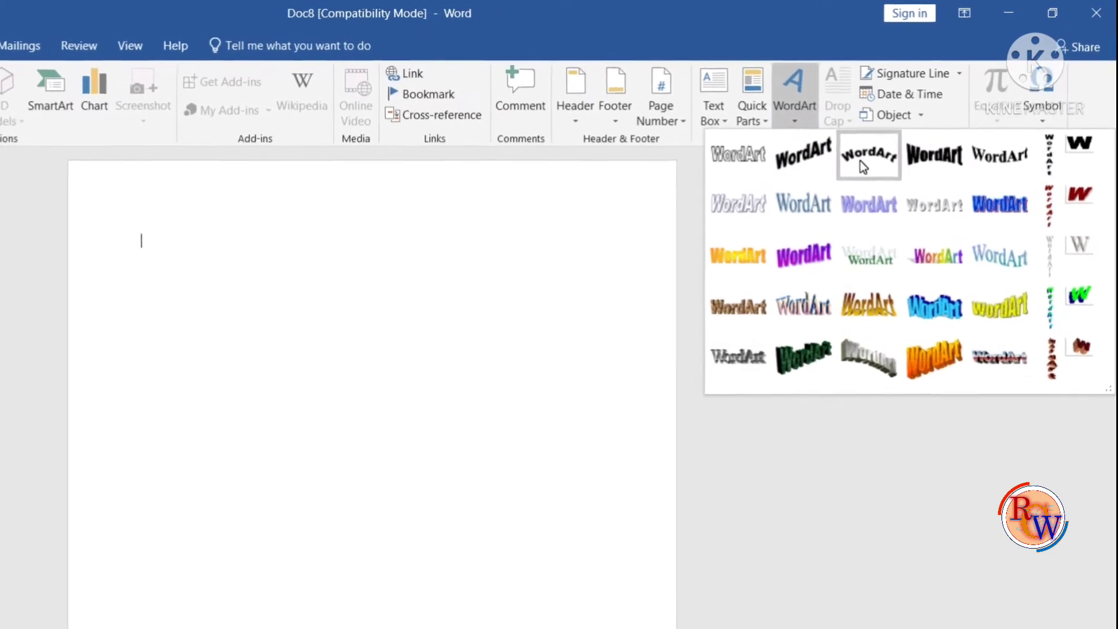
pyautogui.click(876, 153)
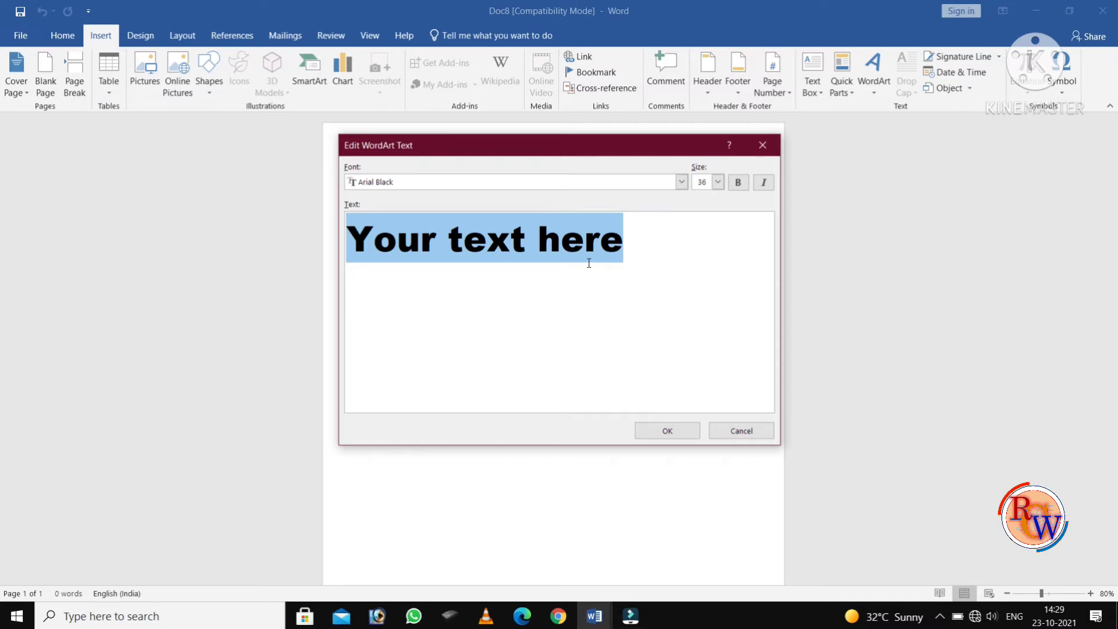
pyautogui.write('RITAMBH')
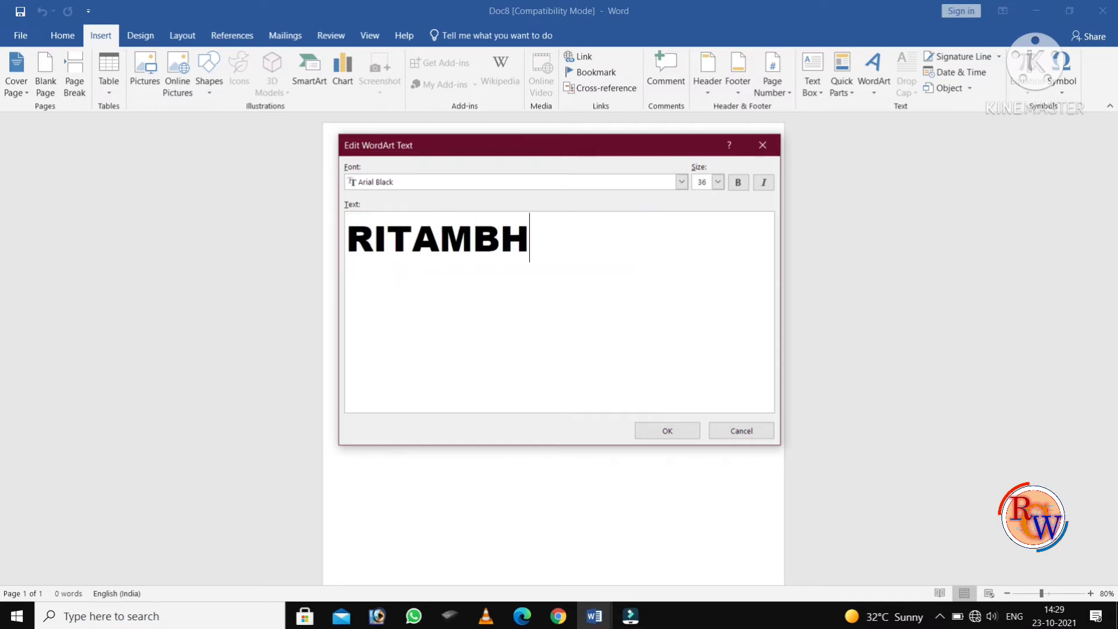
pyautogui.write('RAA COMPUTE')
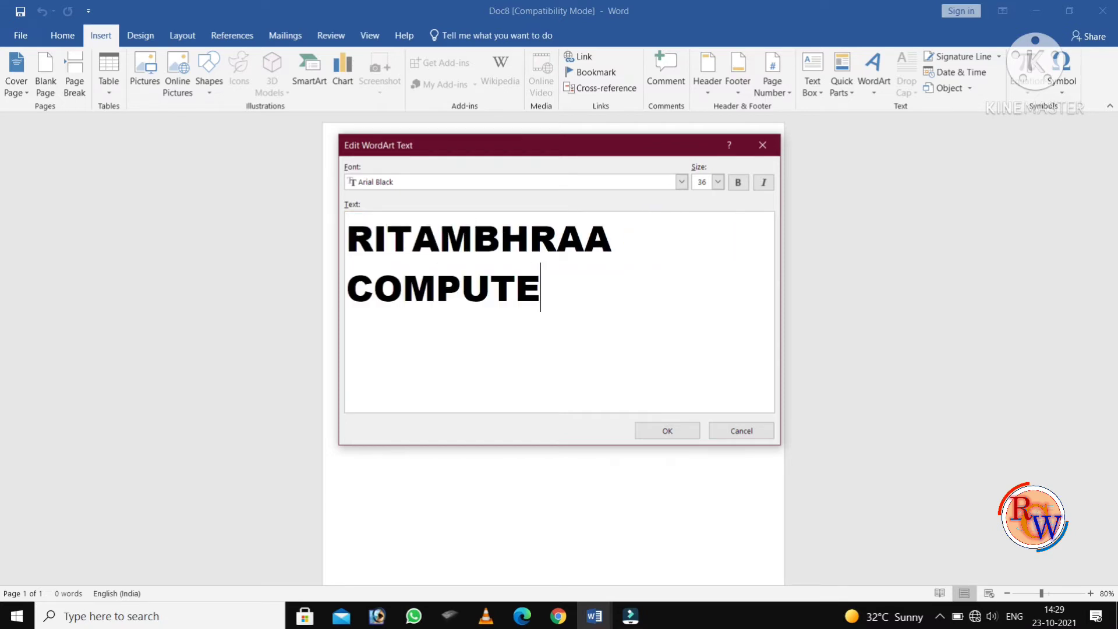
pyautogui.write('R WORLD')
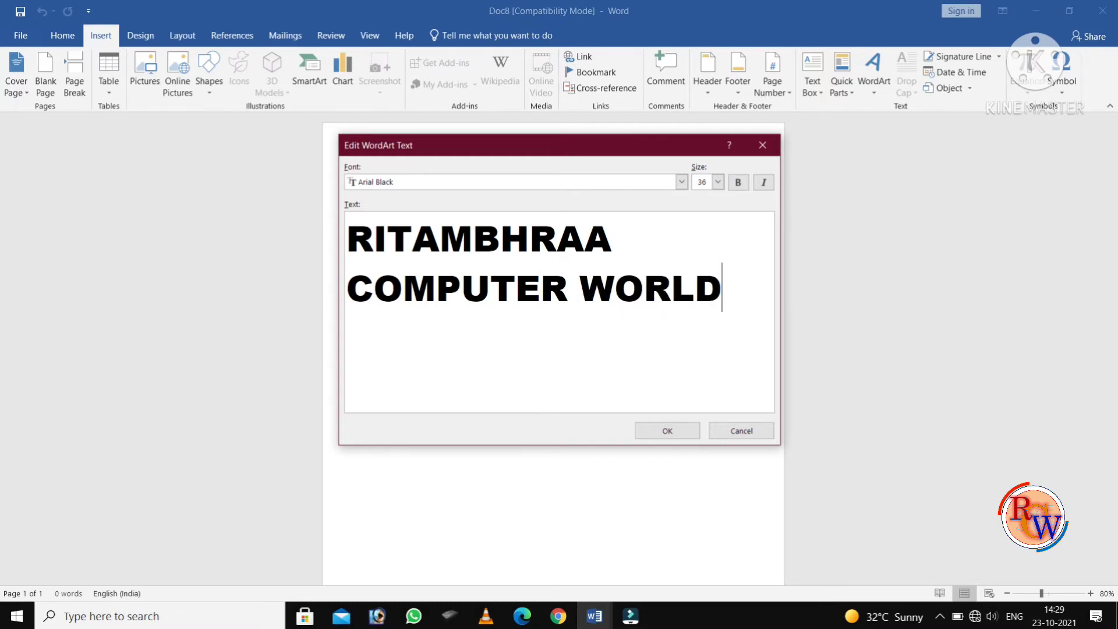
pyautogui.click(668, 431)
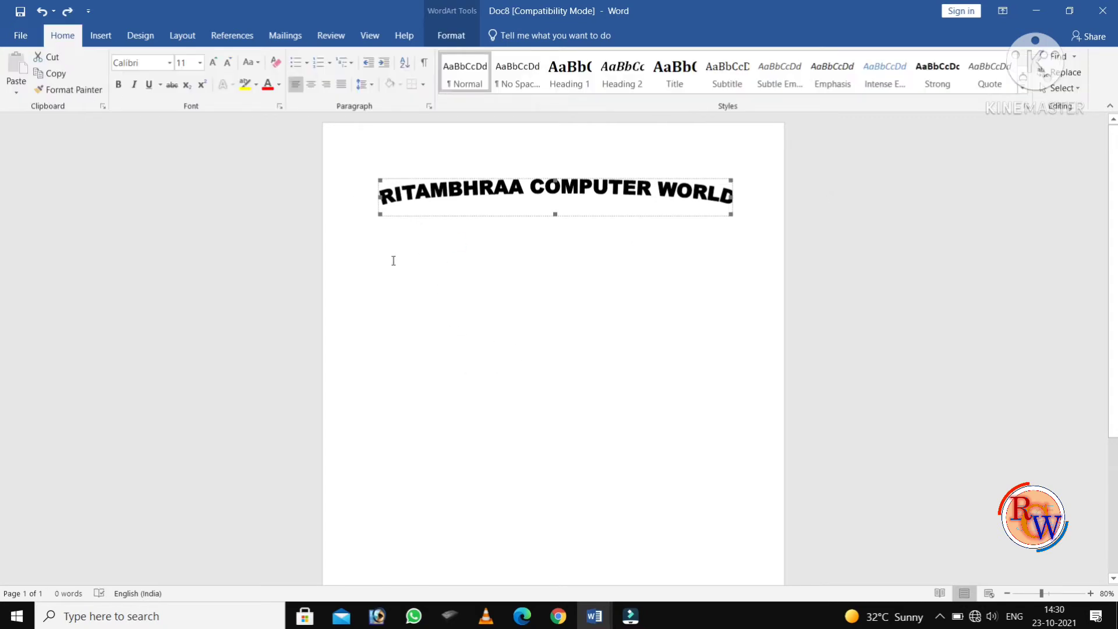
# Copy the arched WordArt from Doc8 and paste it into the middle of the custom border document
pyautogui.click(285, 201)
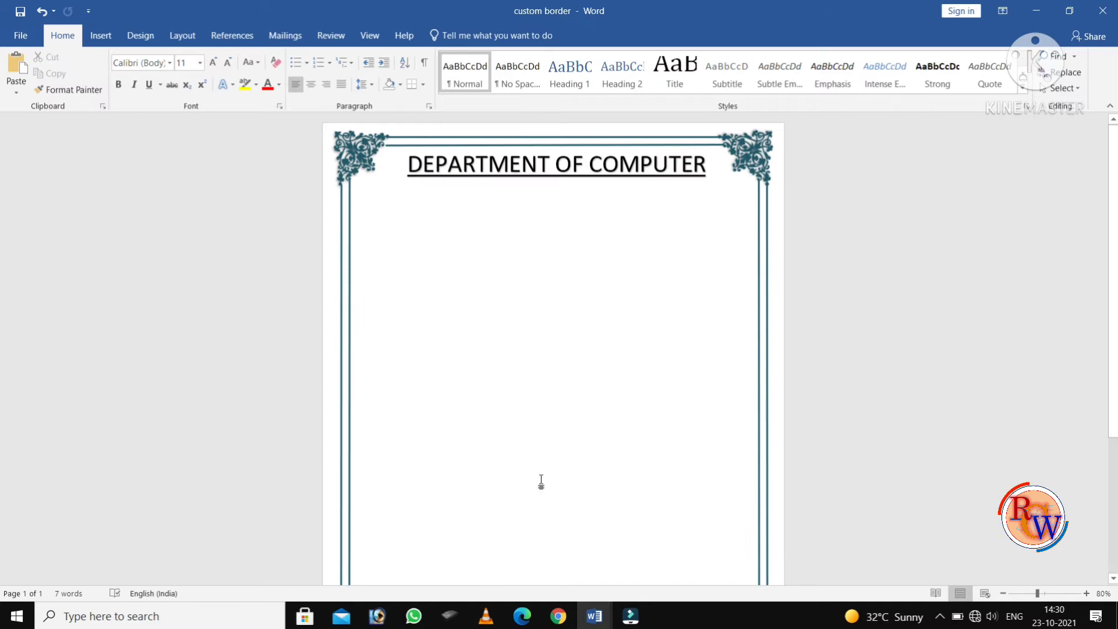
pyautogui.click(479, 347)
pyautogui.click(479, 347)
pyautogui.hotkey('ctrl', 'v')
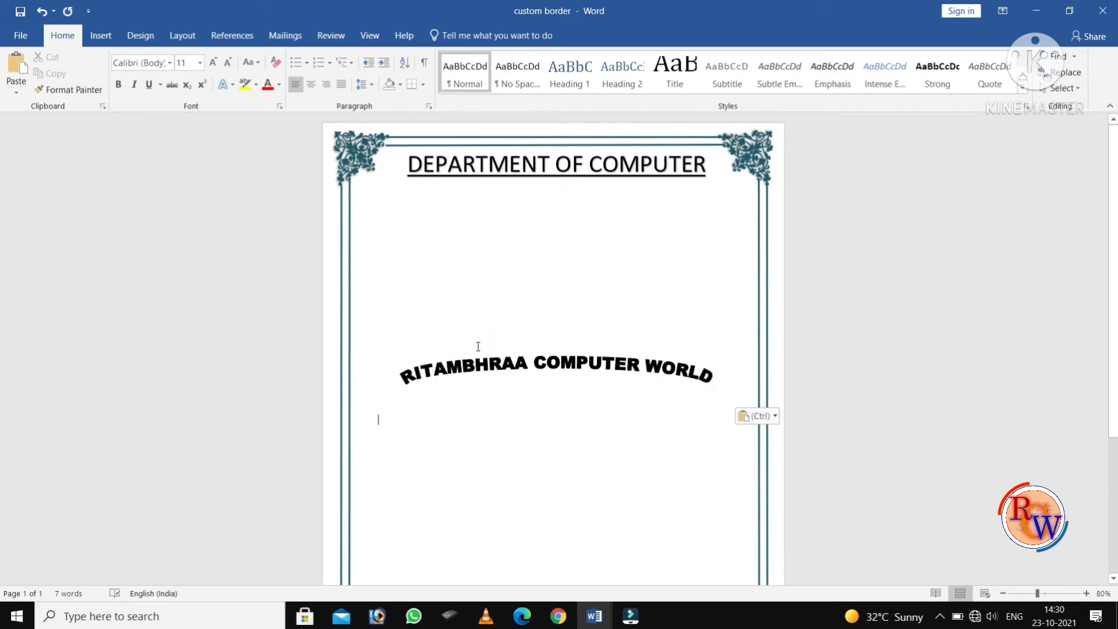
# Change the text wrapping of the pasted arched WordArt so it can be positioned freely on the page
pyautogui.click(564, 365)
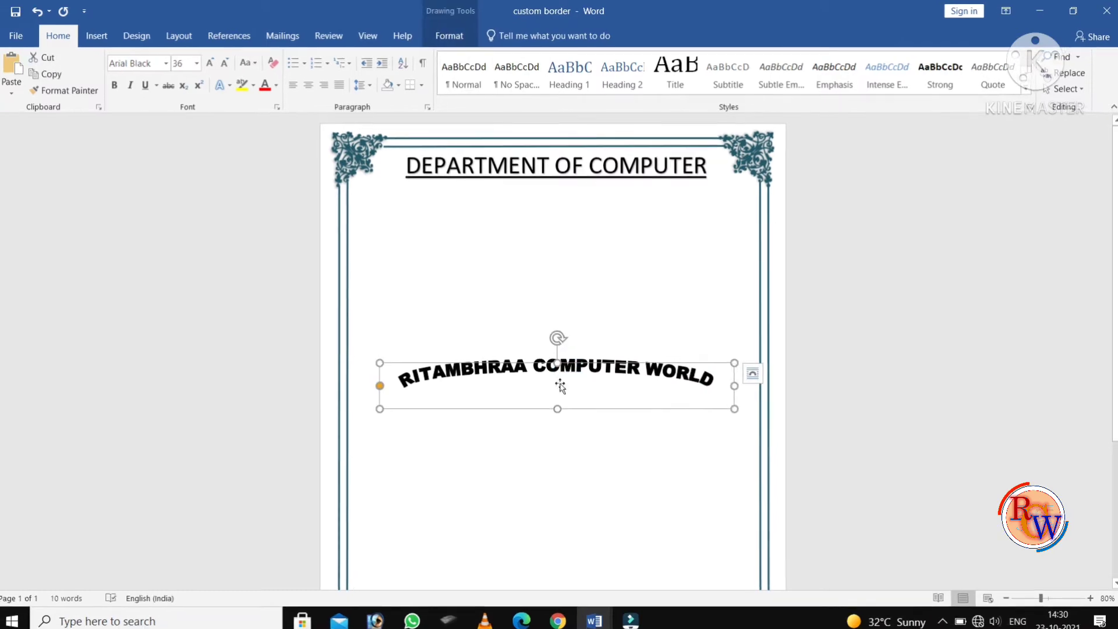
pyautogui.click(443, 37)
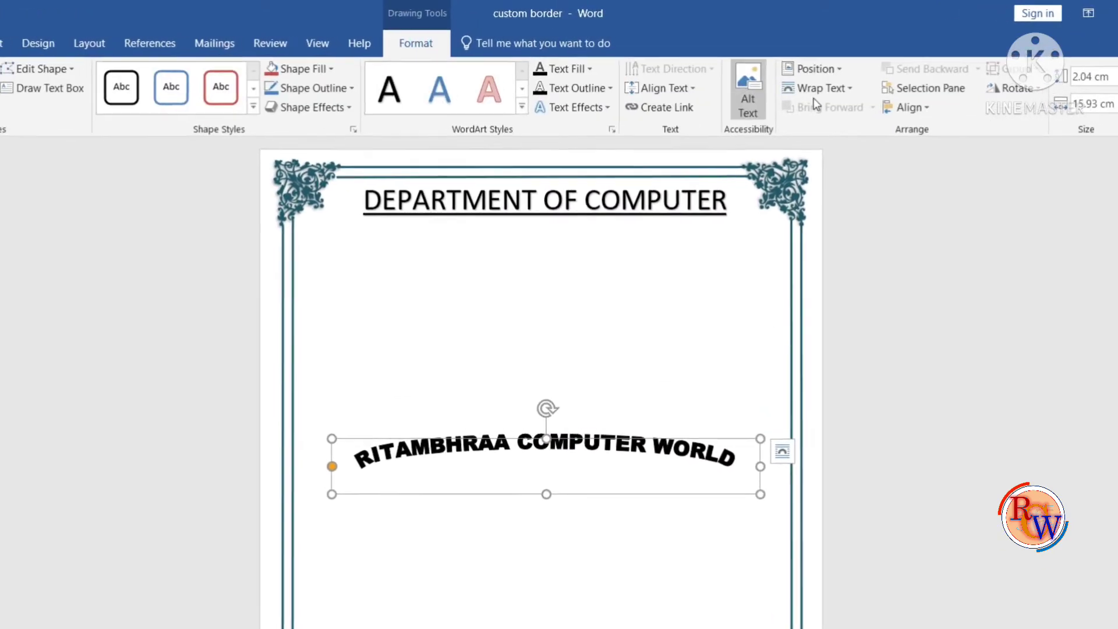
pyautogui.click(841, 97)
pyautogui.click(856, 240)
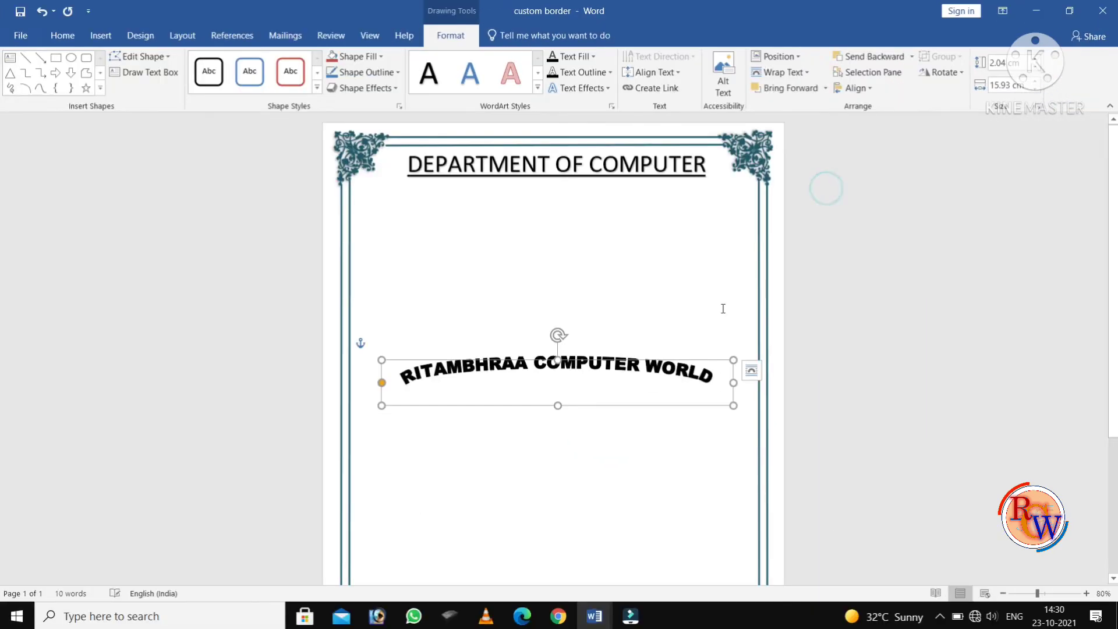
# Move the arched WordArt directly below the heading and resize it to about 13.1 cm high and 14.1 cm wide, forming a semicircle
pyautogui.moveTo(567, 359); pyautogui.dragTo(572, 207)
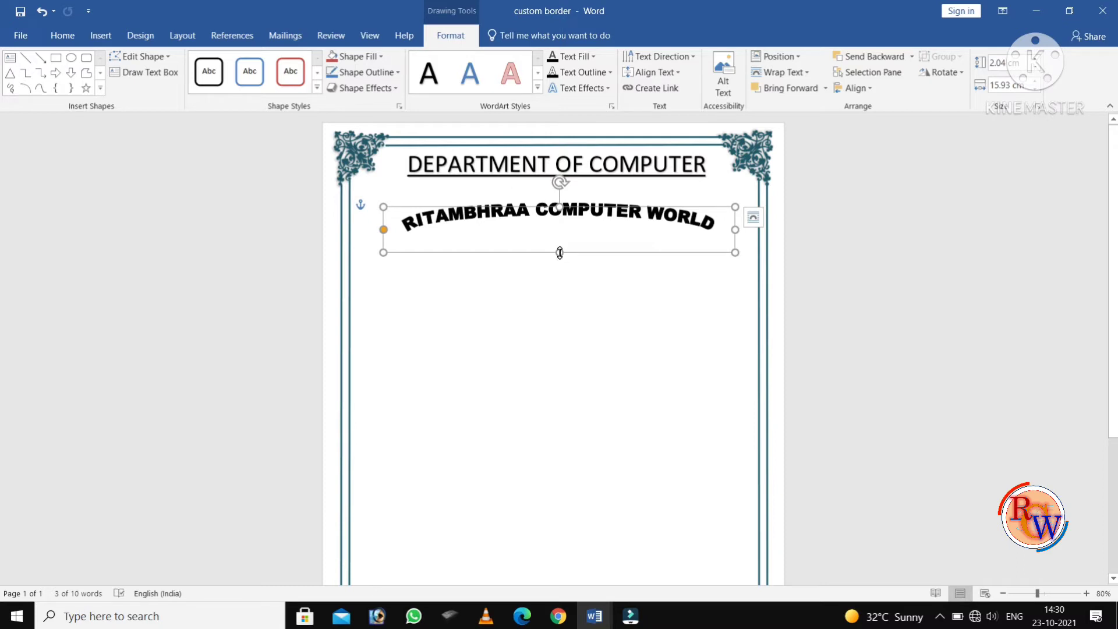
pyautogui.moveTo(560, 253); pyautogui.dragTo(550, 548)
pyautogui.moveTo(736, 550); pyautogui.dragTo(699, 506)
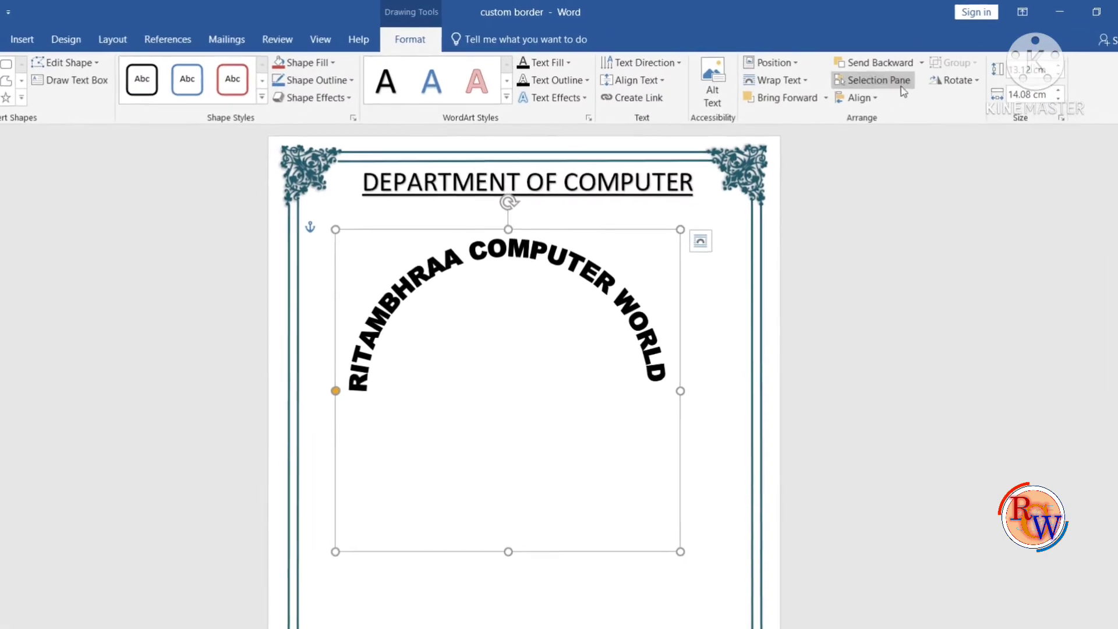
# Center the arched WordArt horizontally between the margins and rotate it slightly clockwise so both ends of the arch look level
pyautogui.click(855, 91)
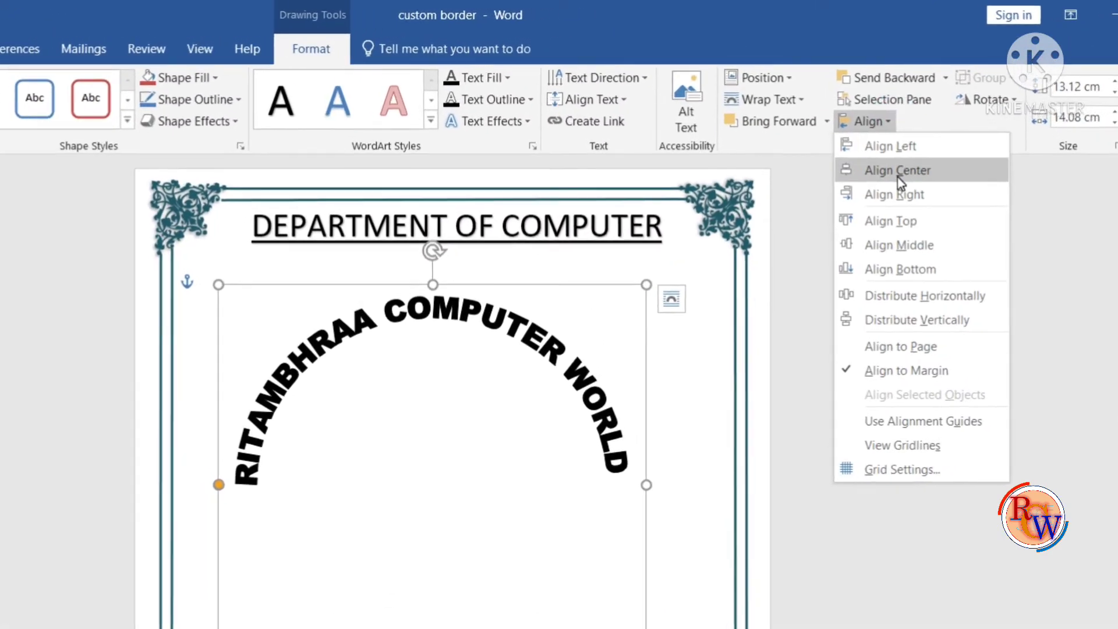
pyautogui.click(897, 173)
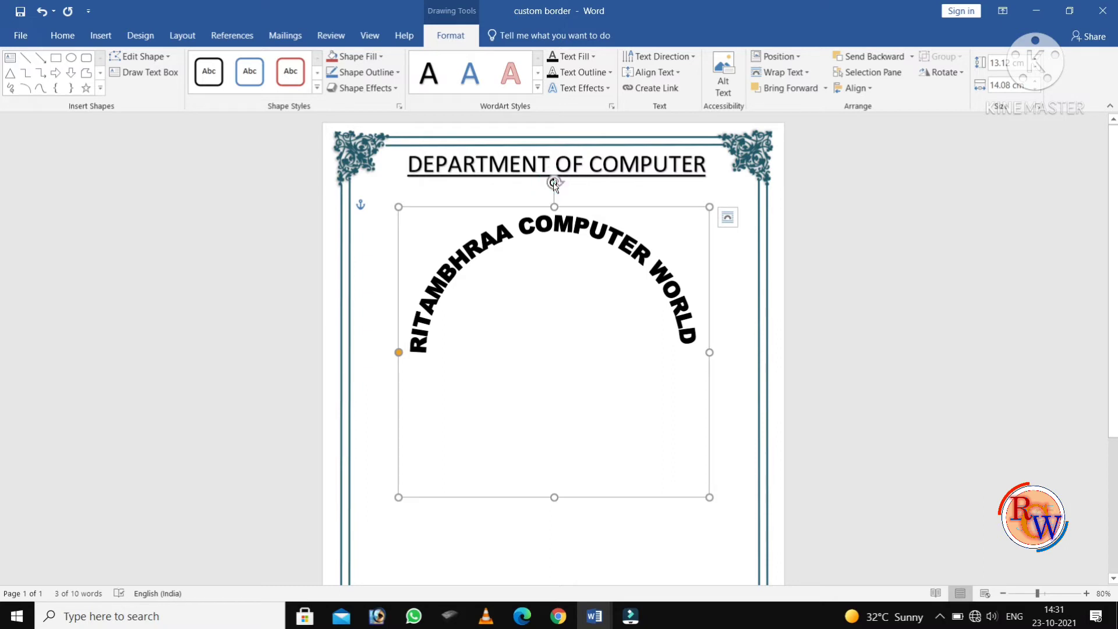
pyautogui.moveTo(554, 183); pyautogui.dragTo(564, 182)
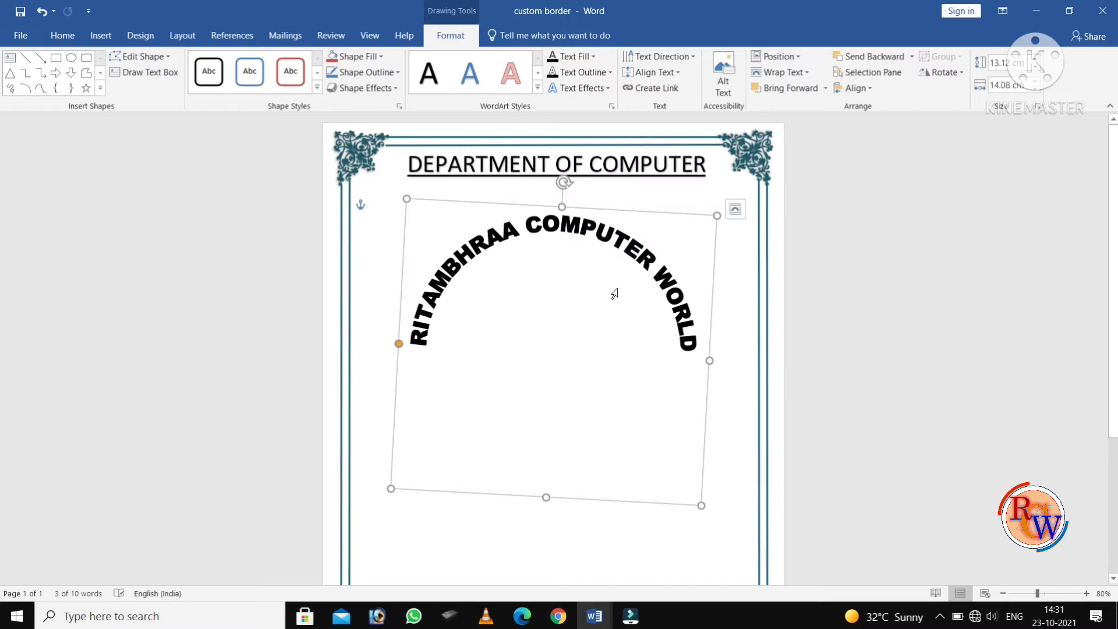
pyautogui.click(667, 569)
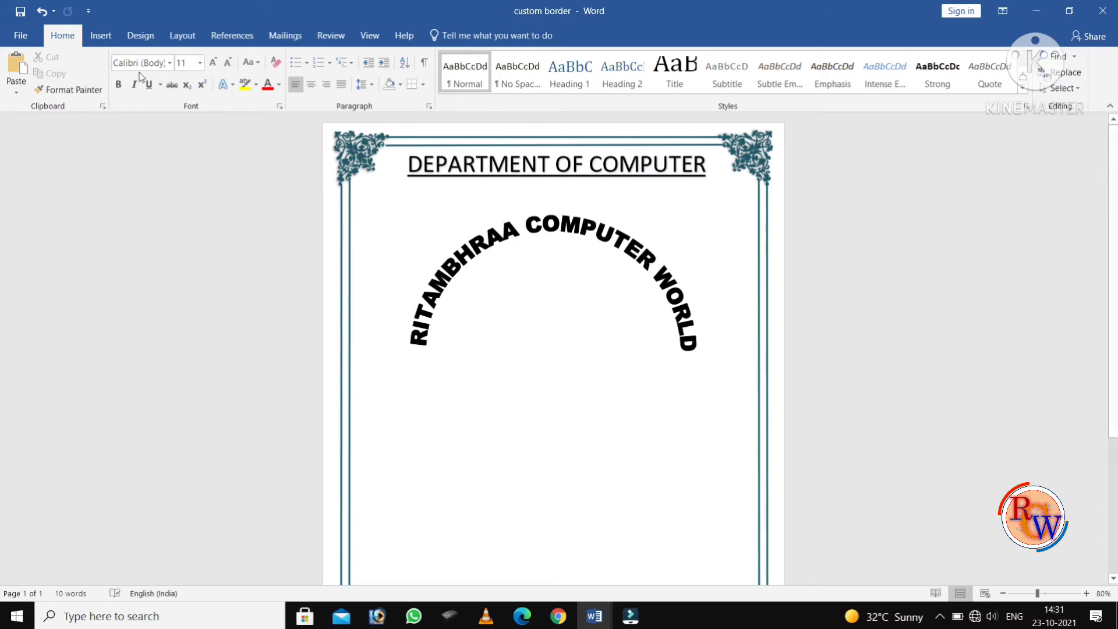
# Insert the picture 2767b5c6c99af361f714119e398c310d from the Pictures folder and apply the soft-edged oval picture style
pyautogui.click(101, 35)
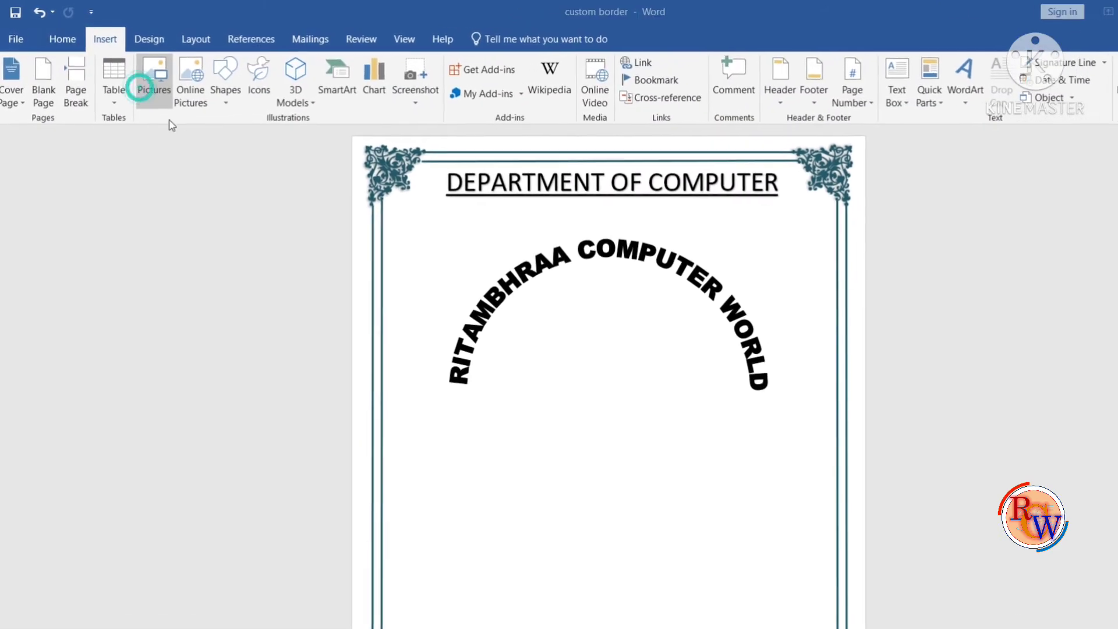
pyautogui.click(153, 87)
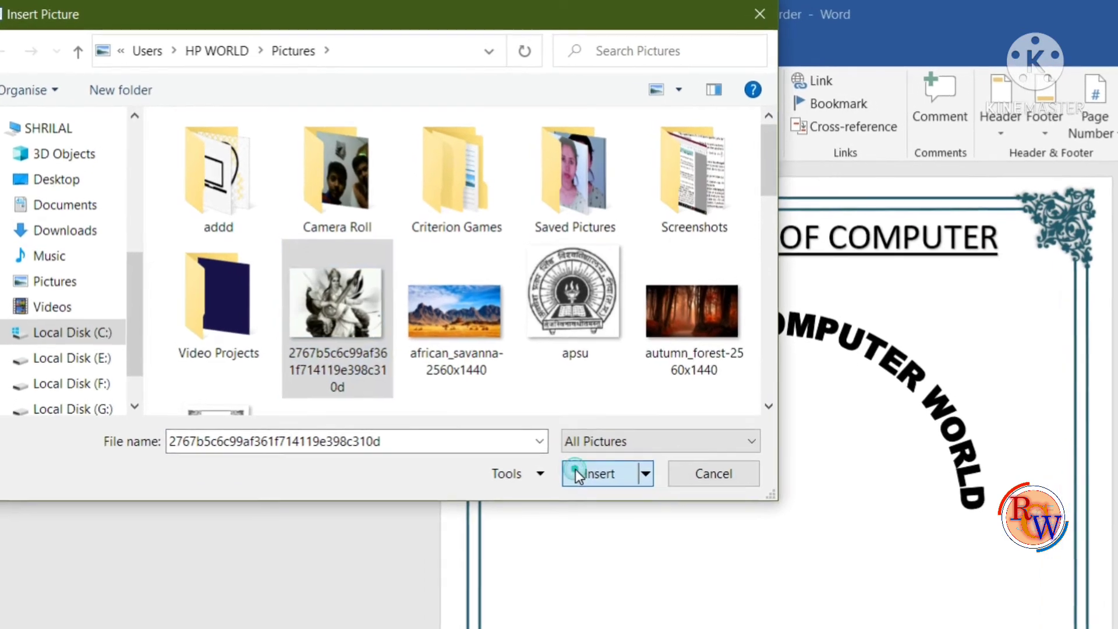
pyautogui.click(536, 419)
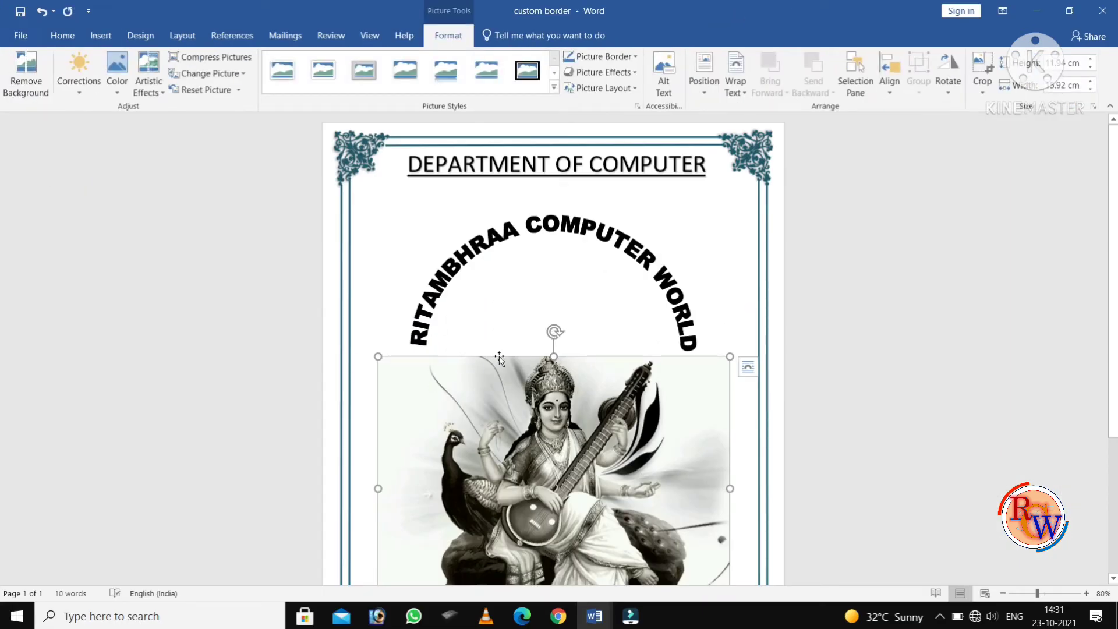
pyautogui.click(553, 87)
pyautogui.click(492, 147)
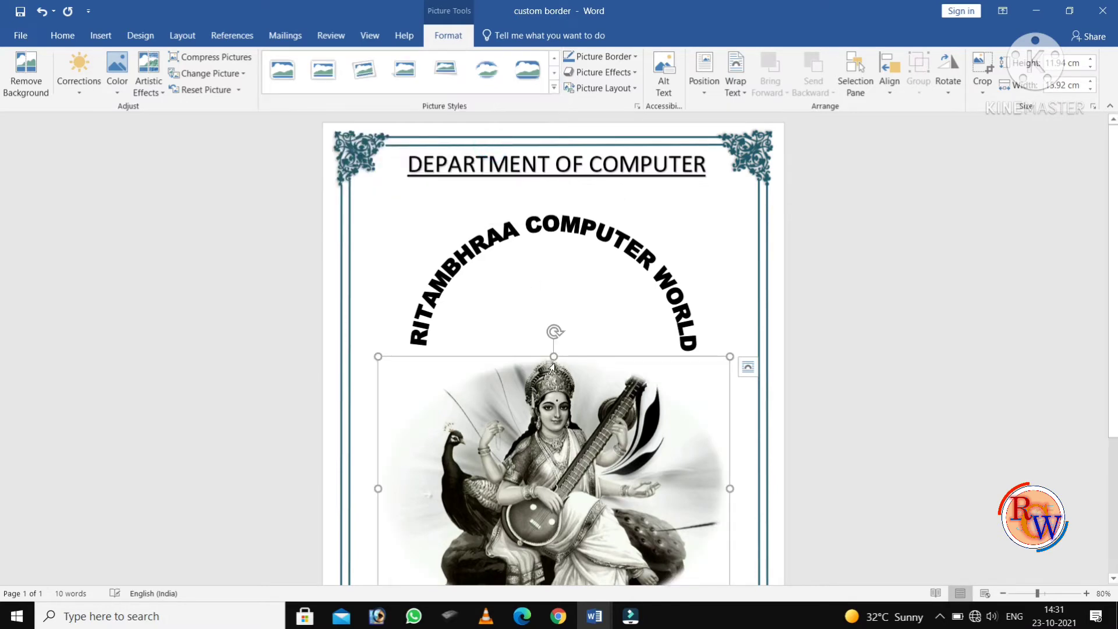
# Shrink the picture to about 6.28 cm high and 8.37 cm wide and set its text wrapping to In Front of Text
pyautogui.moveTo(378, 357); pyautogui.dragTo(593, 481)
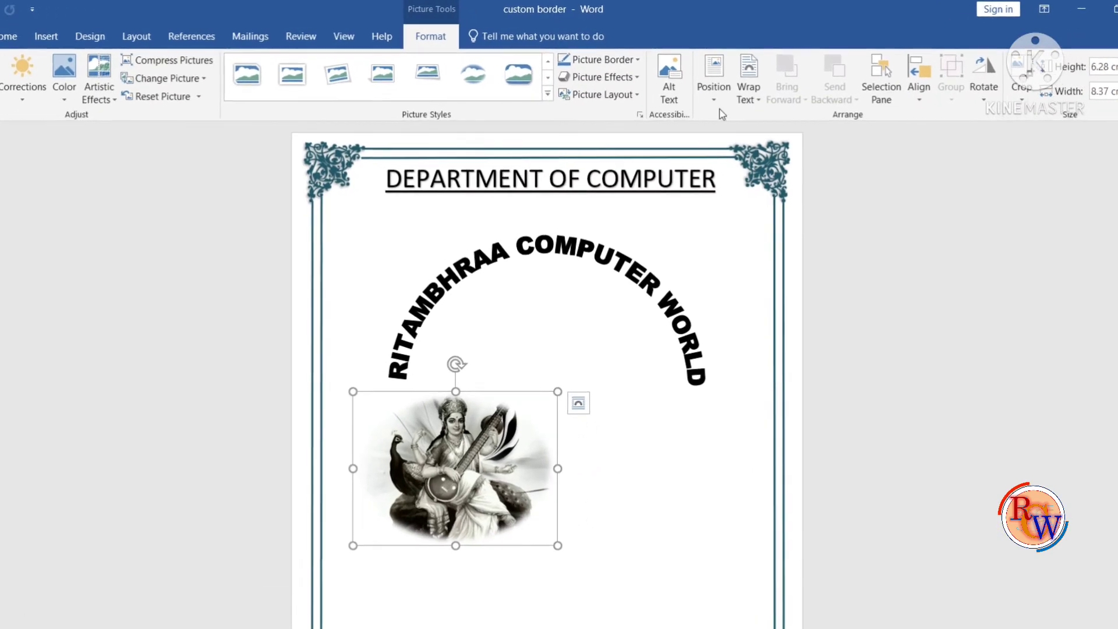
pyautogui.click(749, 90)
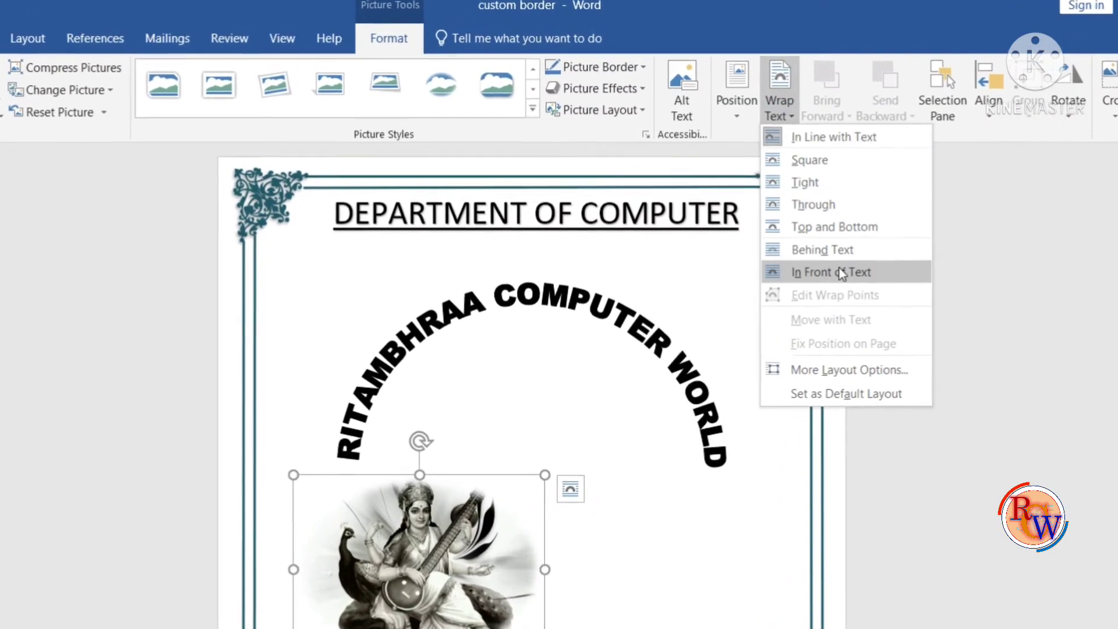
pyautogui.click(795, 228)
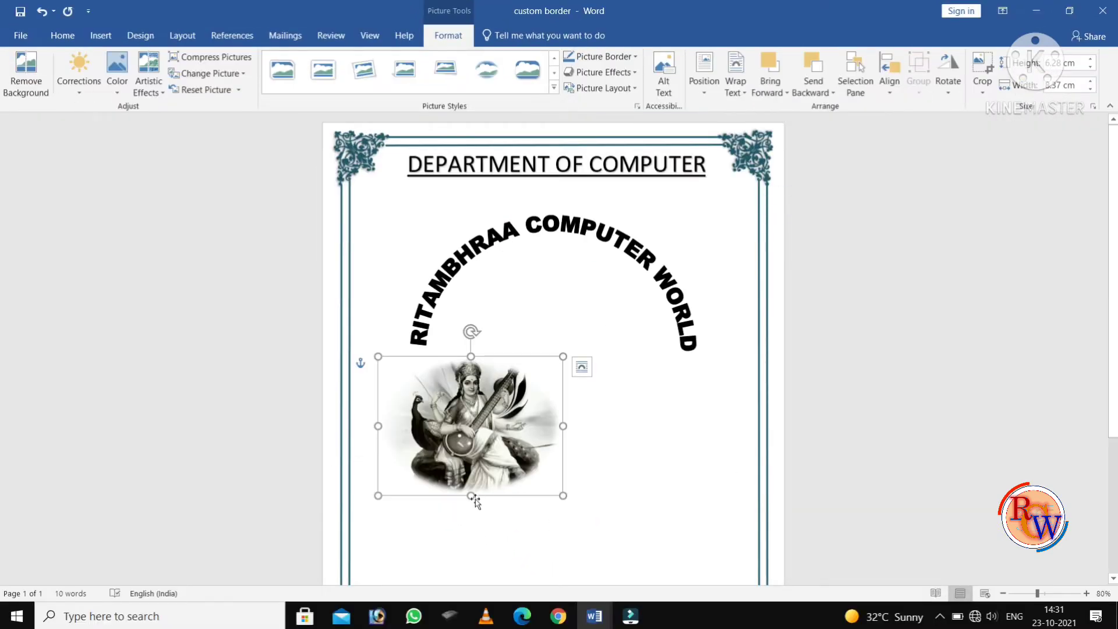
# Fit the picture under the WordArt arch, enlarging it to about 9.76 cm high and 10.62 cm wide
pyautogui.moveTo(469, 497); pyautogui.dragTo(471, 527)
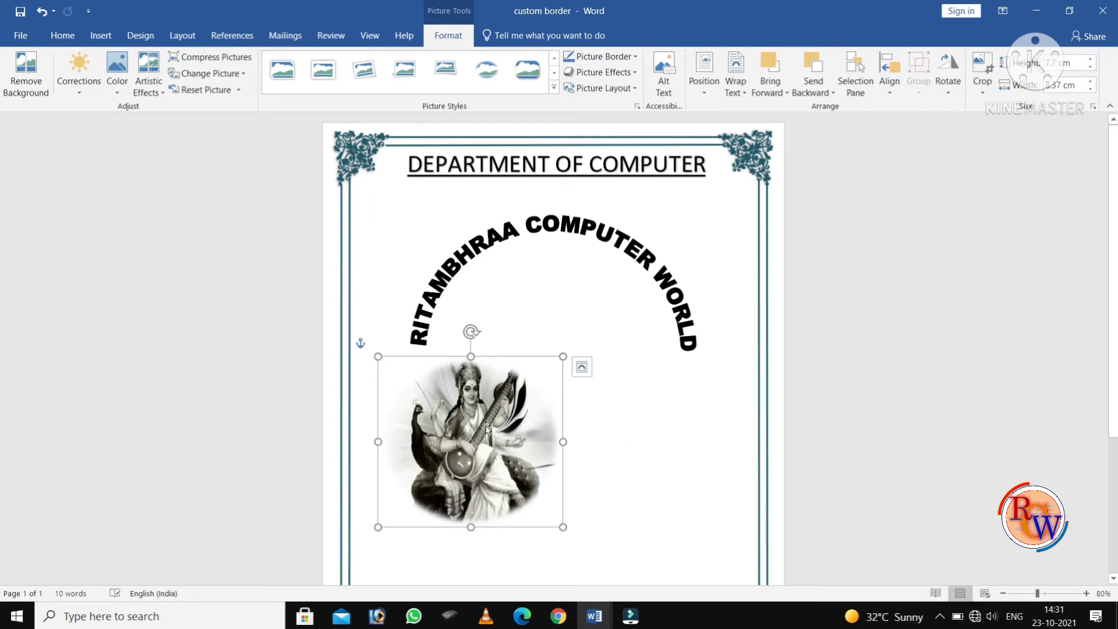
pyautogui.moveTo(486, 427); pyautogui.dragTo(546, 336)
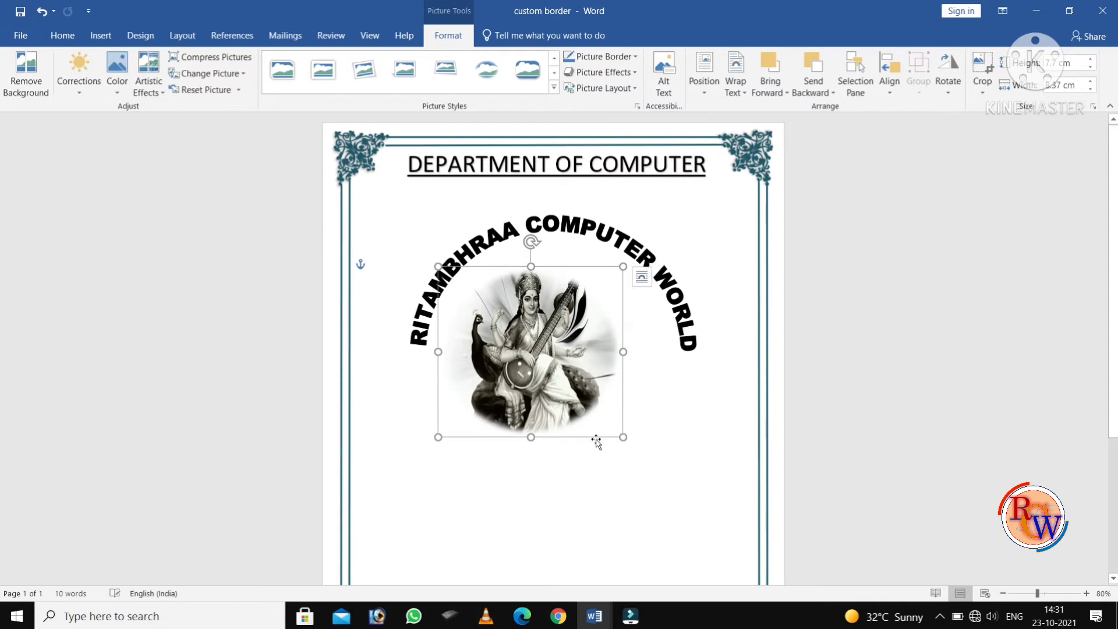
pyautogui.moveTo(623, 437); pyautogui.dragTo(651, 482)
pyautogui.moveTo(612, 444); pyautogui.dragTo(605, 416)
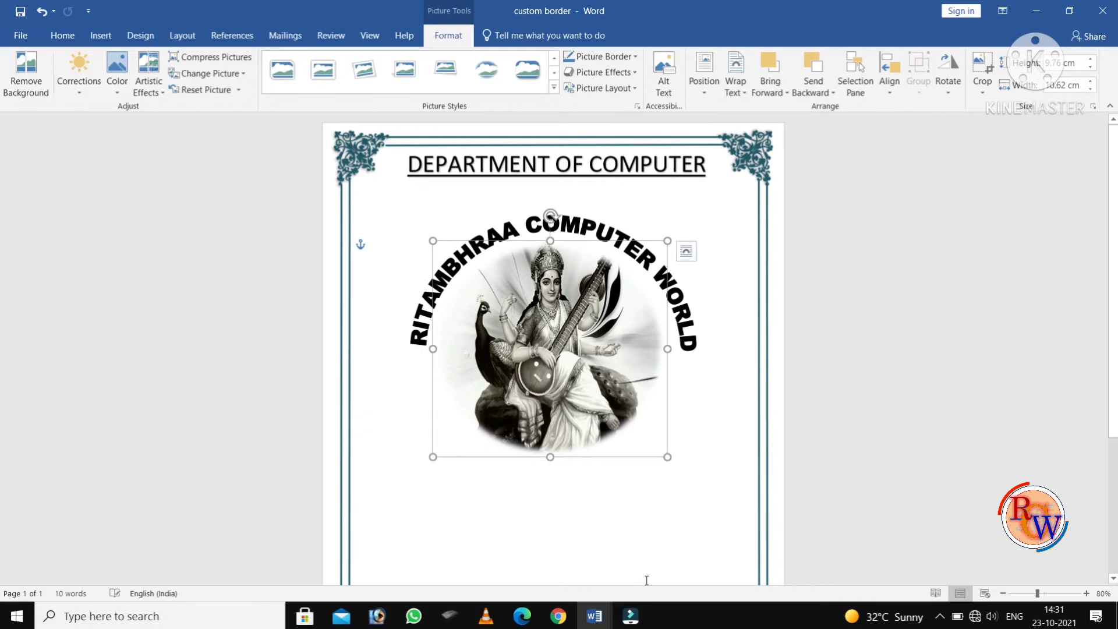
pyautogui.click(660, 548)
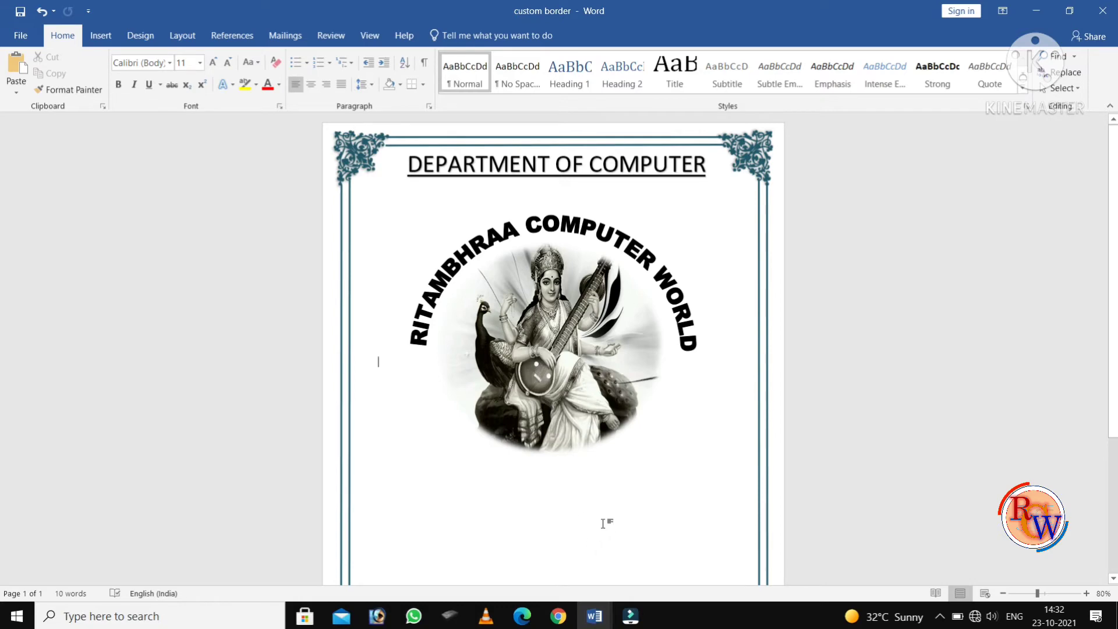
# Duplicate the DEPARTMENT OF COMPUTER heading box and place the copy just below the picture
pyautogui.scroll(-2, 603, 518)
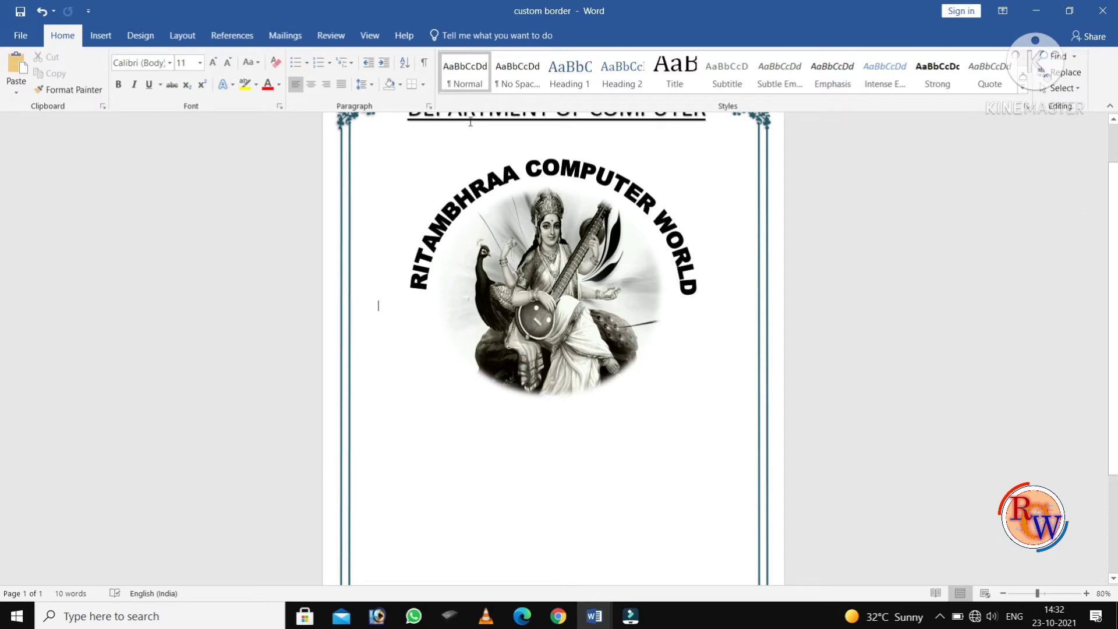
pyautogui.scroll(2, 531, 236)
pyautogui.click(496, 174)
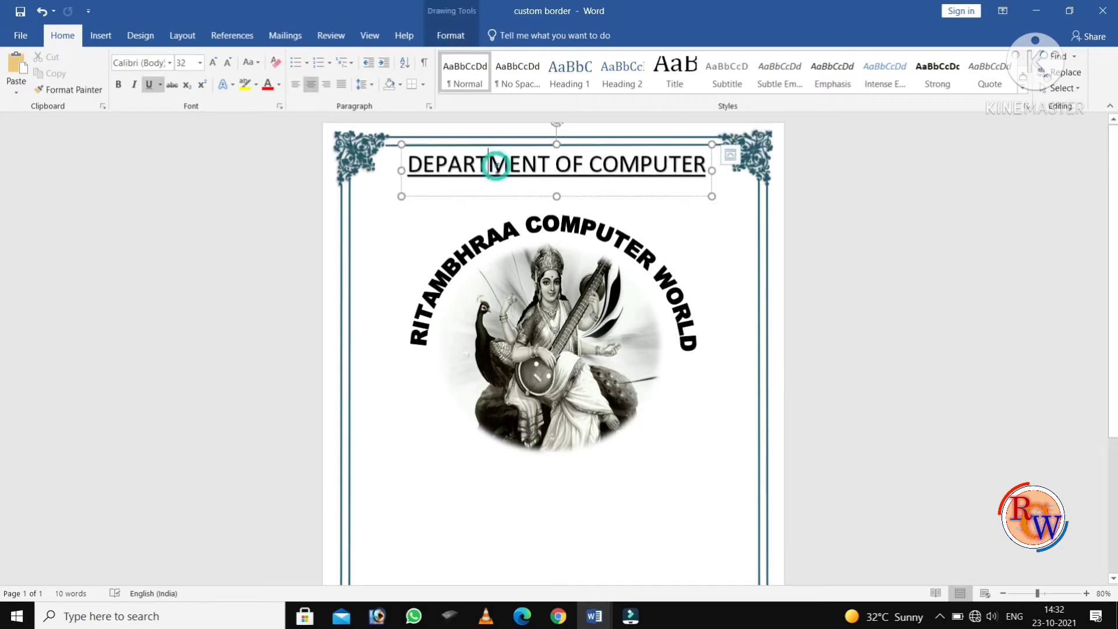
pyautogui.click(499, 197)
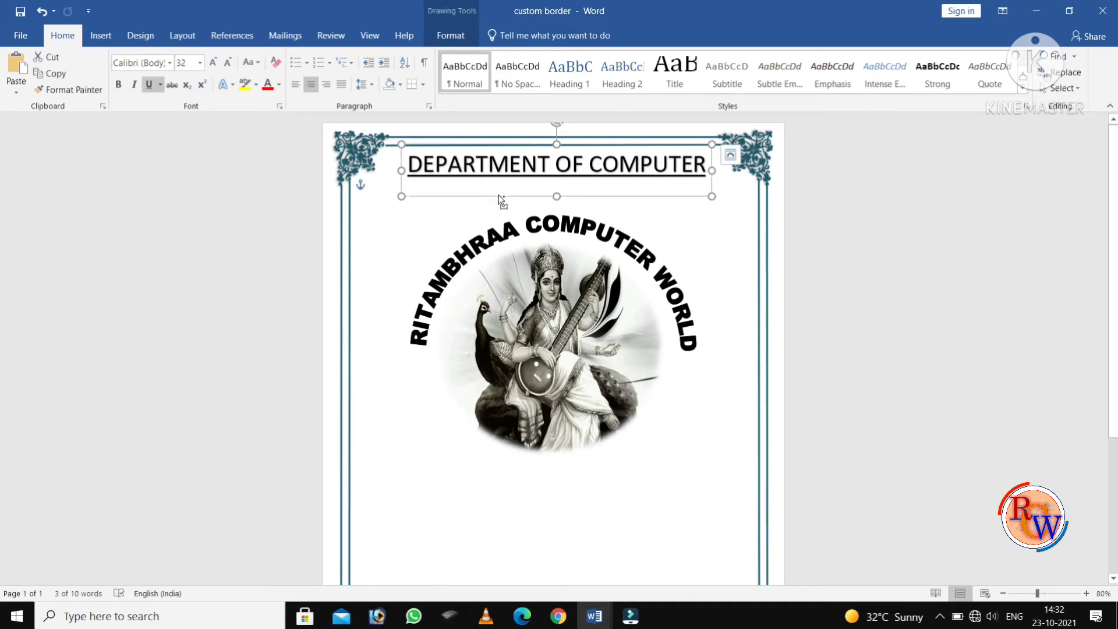
pyautogui.hotkey('ctrl', 'd')
pyautogui.moveTo(531, 205); pyautogui.dragTo(523, 518)
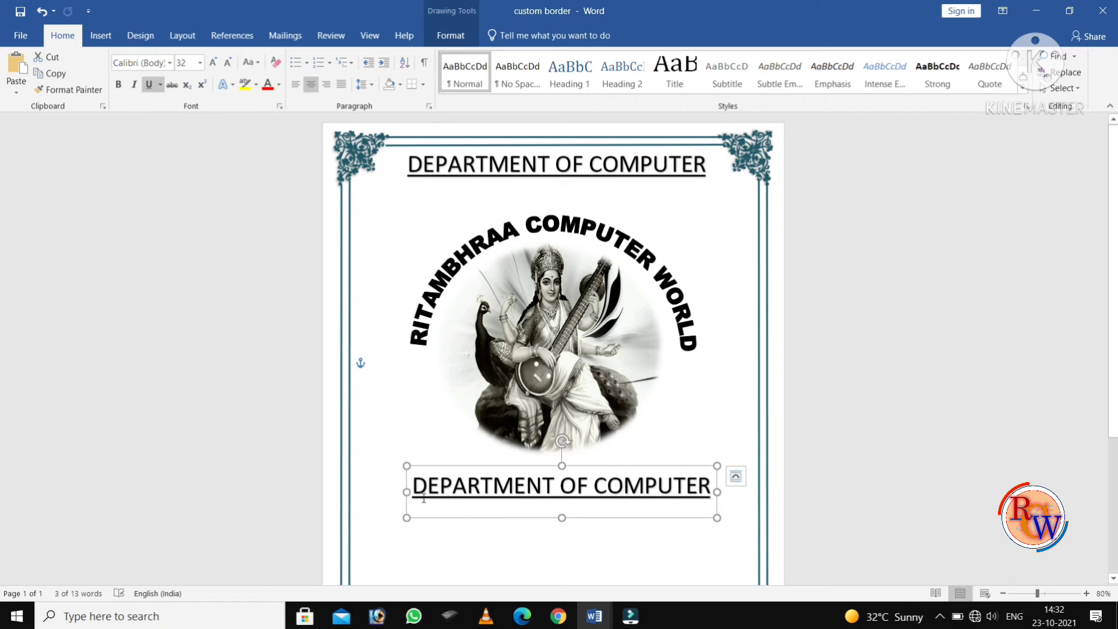
# Replace the text of the copied heading below the picture with "INDIA"
pyautogui.moveTo(413, 491); pyautogui.dragTo(712, 491)
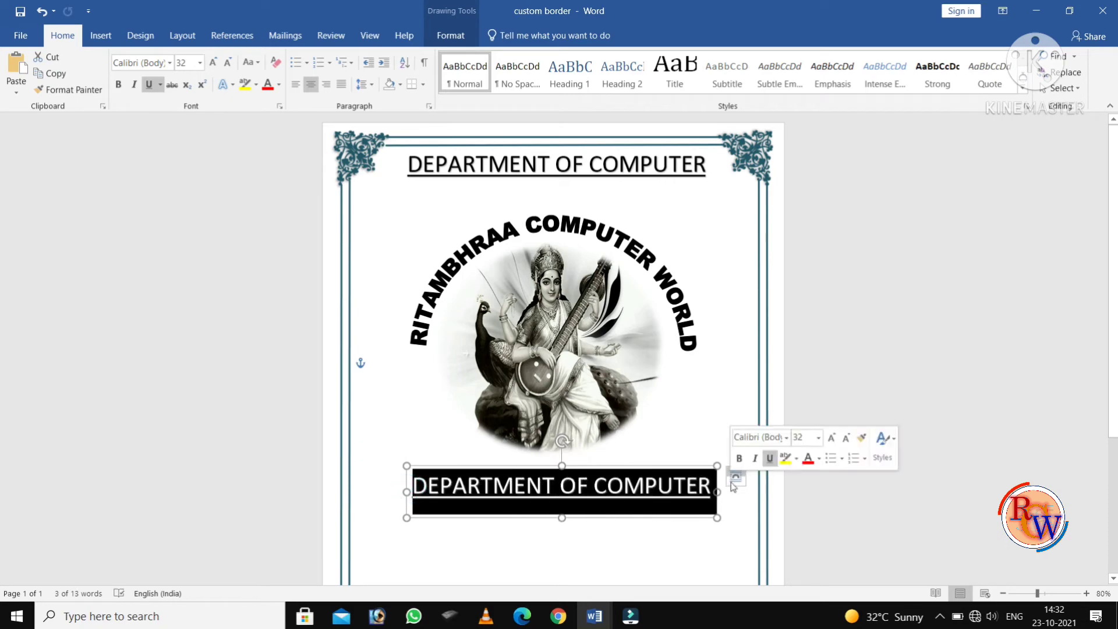
pyautogui.write('INDIA')
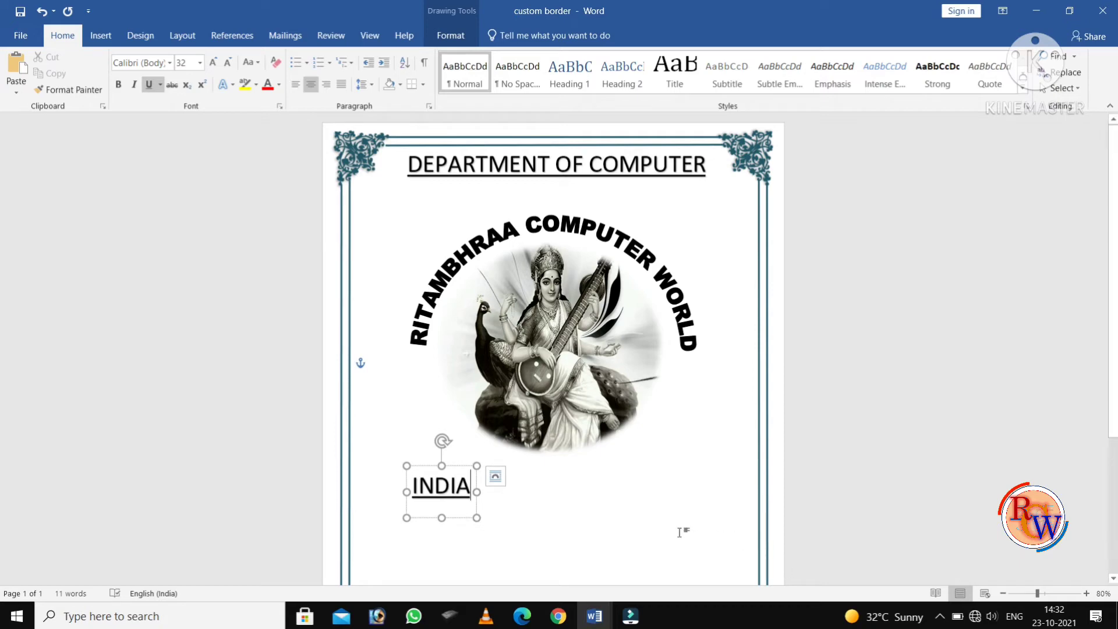
pyautogui.click(499, 505)
# Center the INDIA text box horizontally between the page margins
pyautogui.click(434, 487)
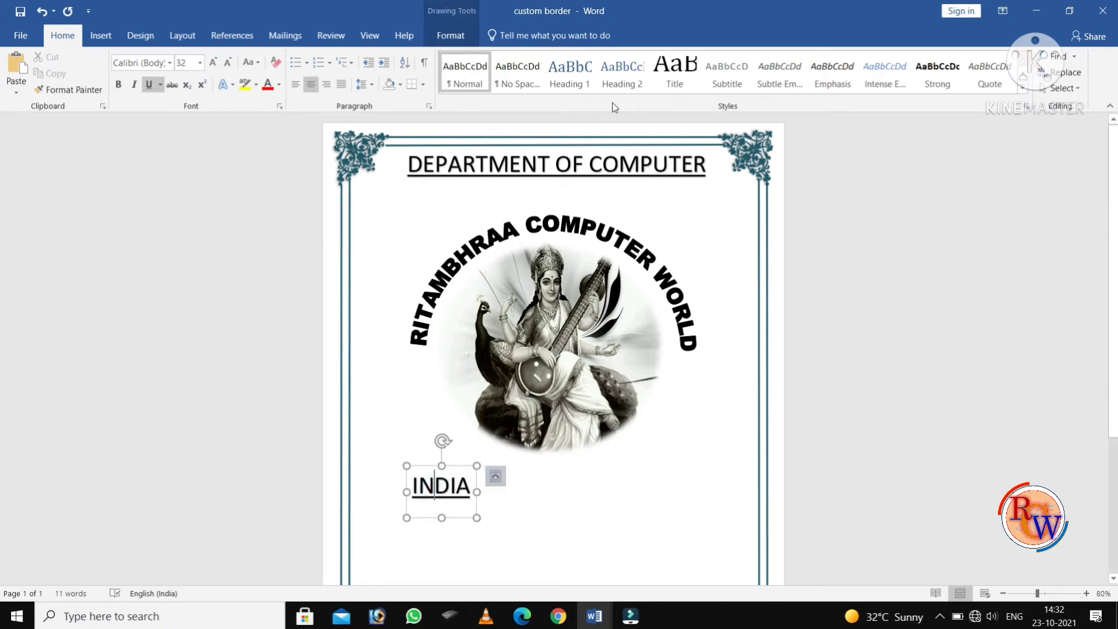
pyautogui.click(451, 35)
pyautogui.click(870, 88)
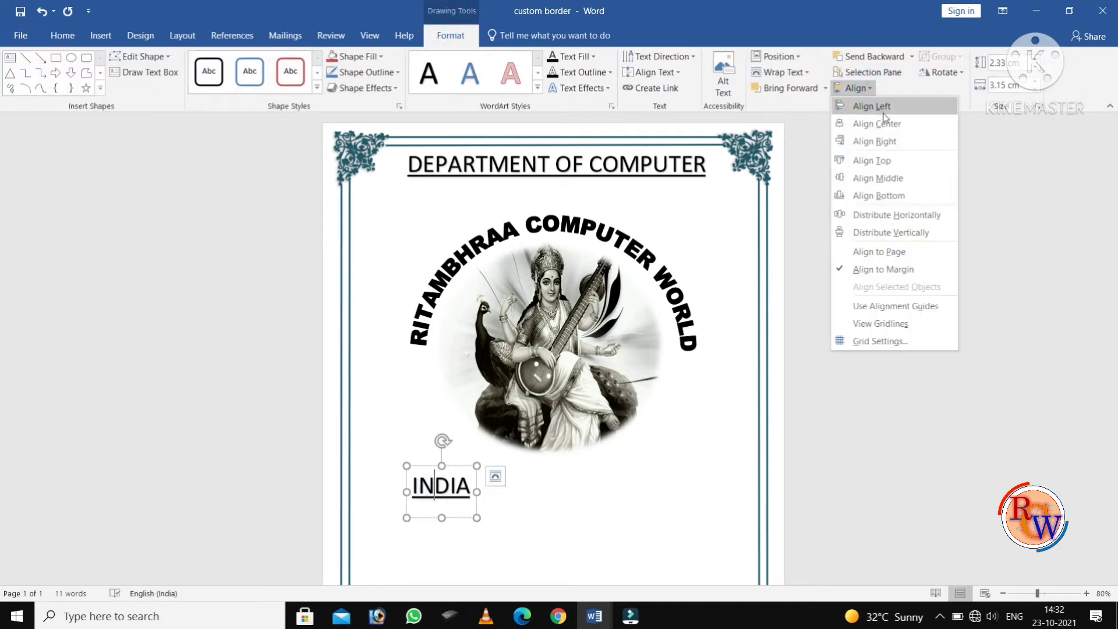
pyautogui.click(881, 122)
pyautogui.click(917, 322)
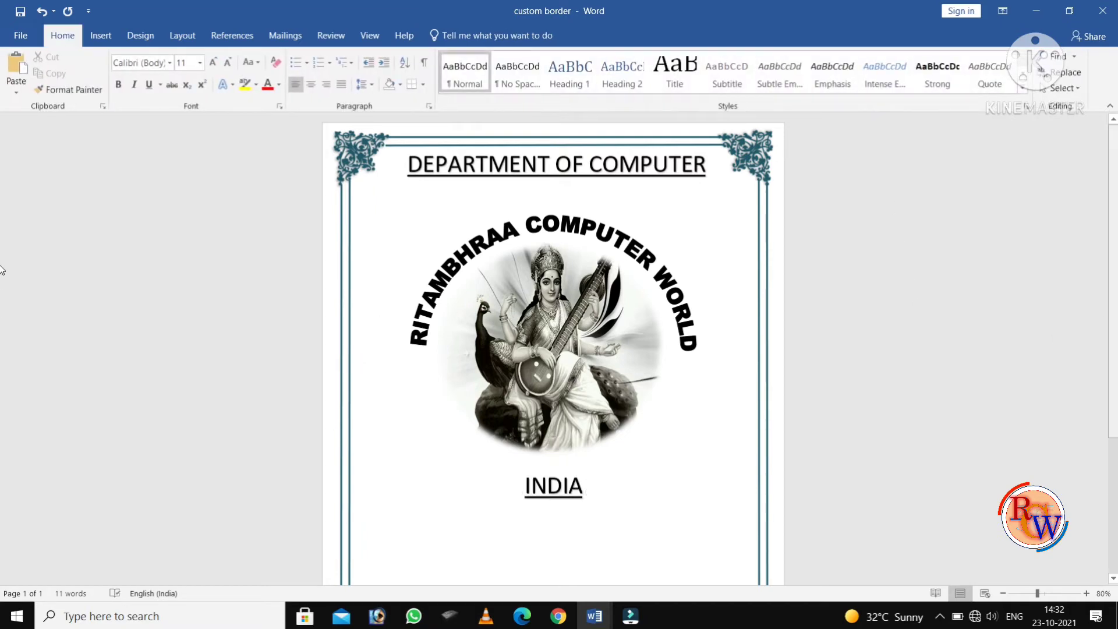
# Duplicate the DEPARTMENT OF COMPUTER heading box again and place the copy directly below INDIA
pyautogui.moveTo(1115, 261); pyautogui.dragTo(1115, 378)
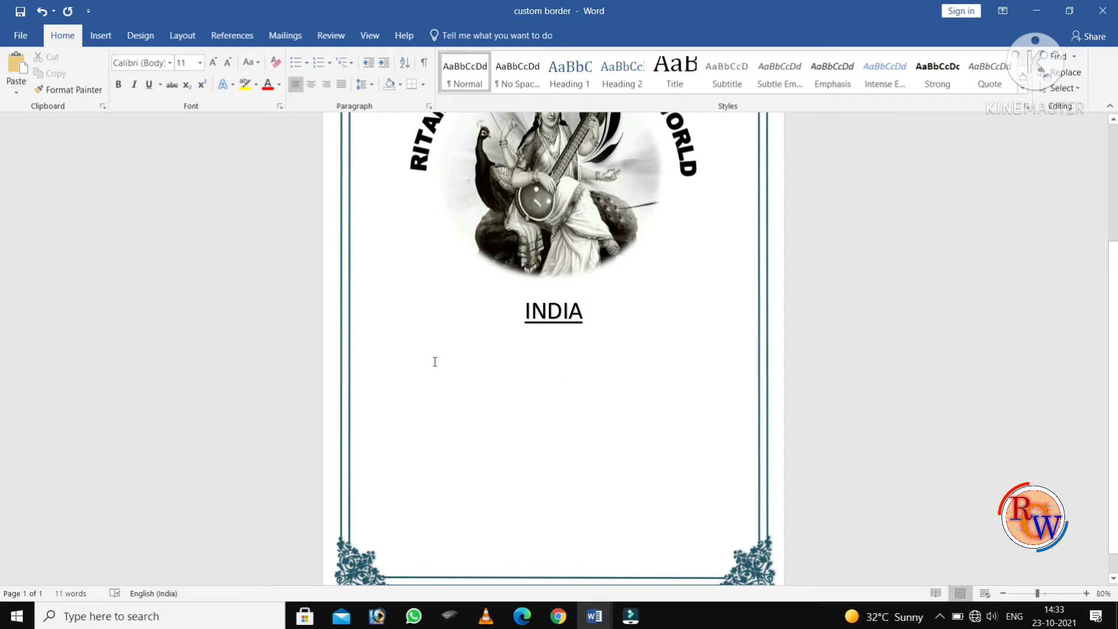
pyautogui.scroll(5, 431, 350)
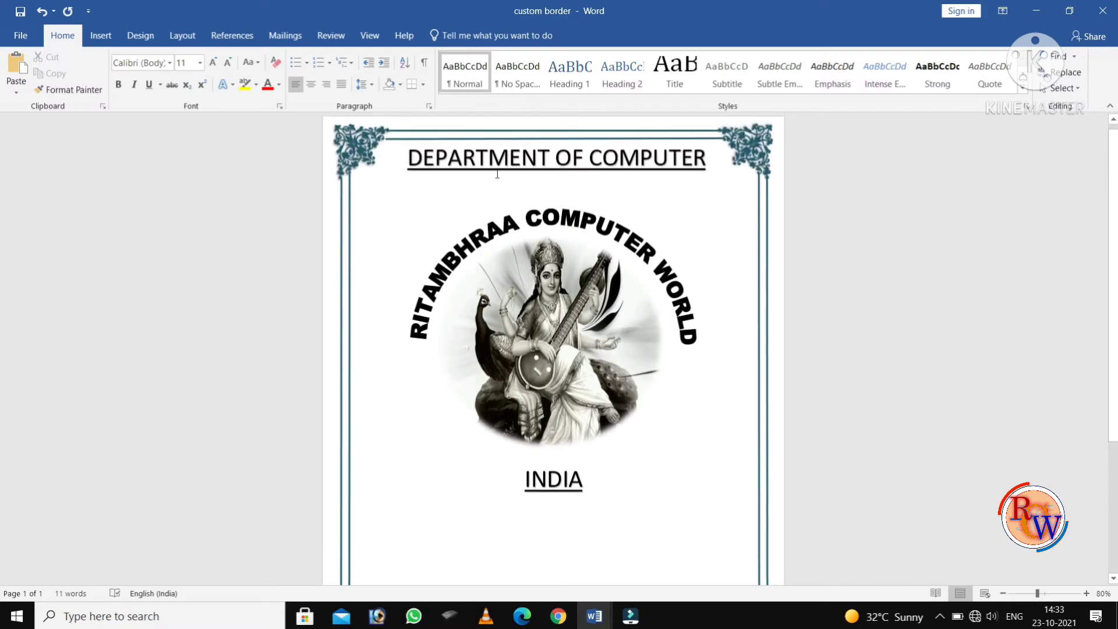
pyautogui.click(501, 155)
pyautogui.click(495, 189)
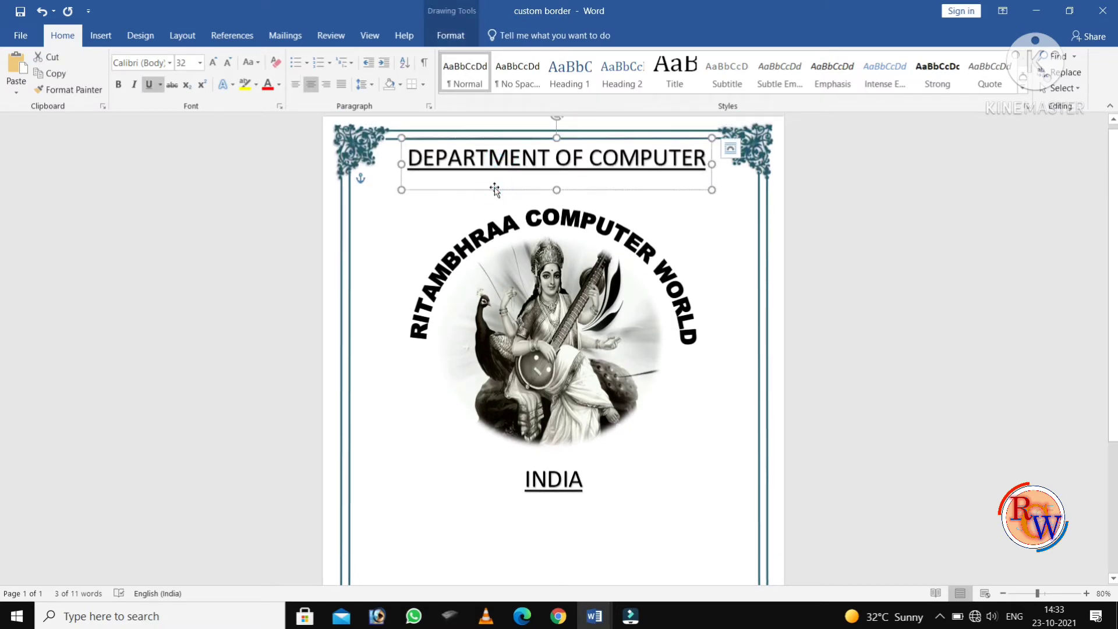
pyautogui.hotkey('ctrl', 'd')
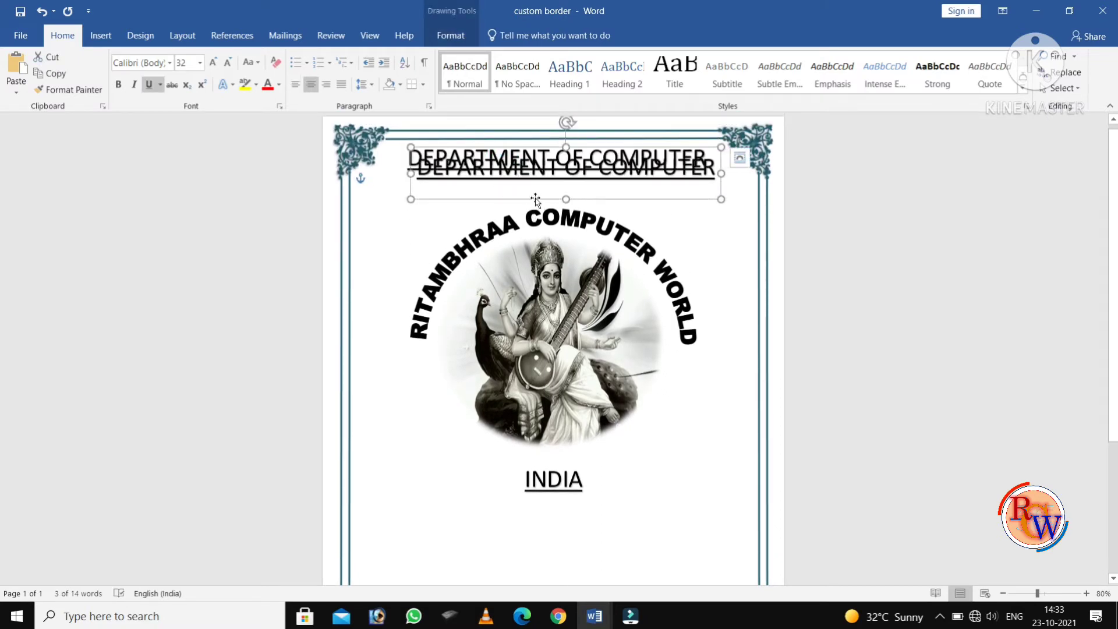
pyautogui.moveTo(533, 198); pyautogui.dragTo(533, 526)
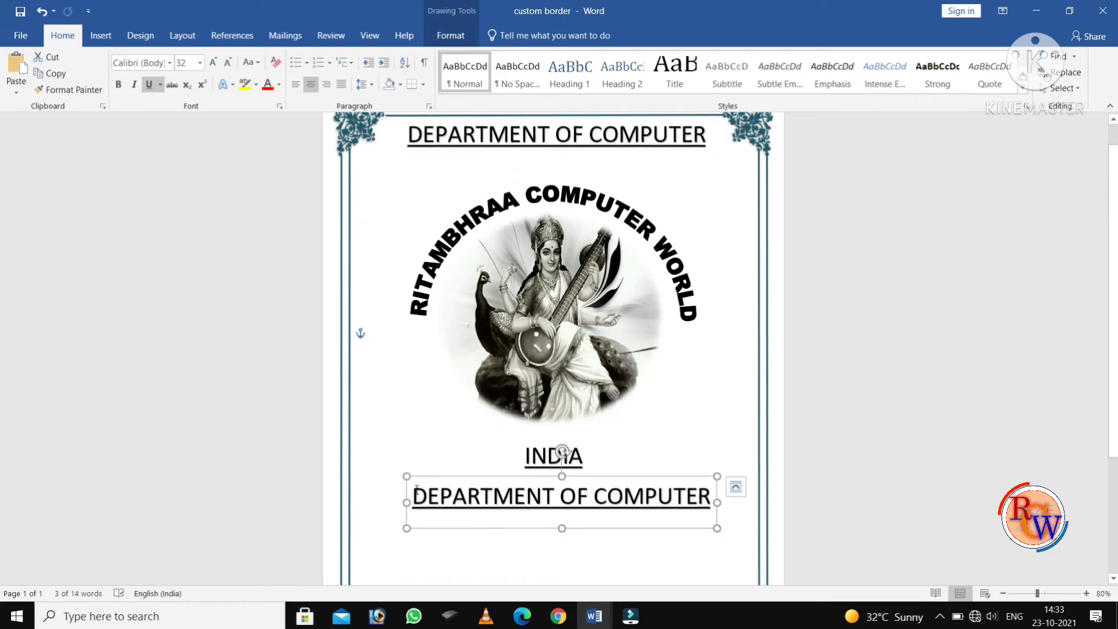
# Remove the underline from the heading copy below INDIA and replace its text with "FOR THE FULLFILLMENT OF COURSE"
pyautogui.moveTo(415, 489); pyautogui.dragTo(715, 518)
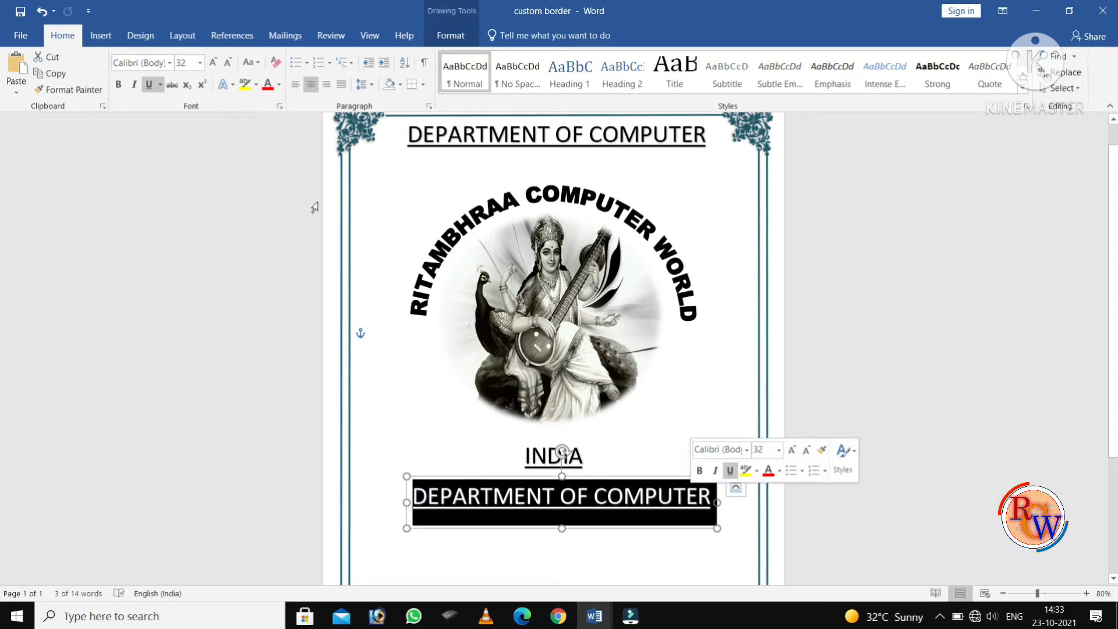
pyautogui.click(150, 84)
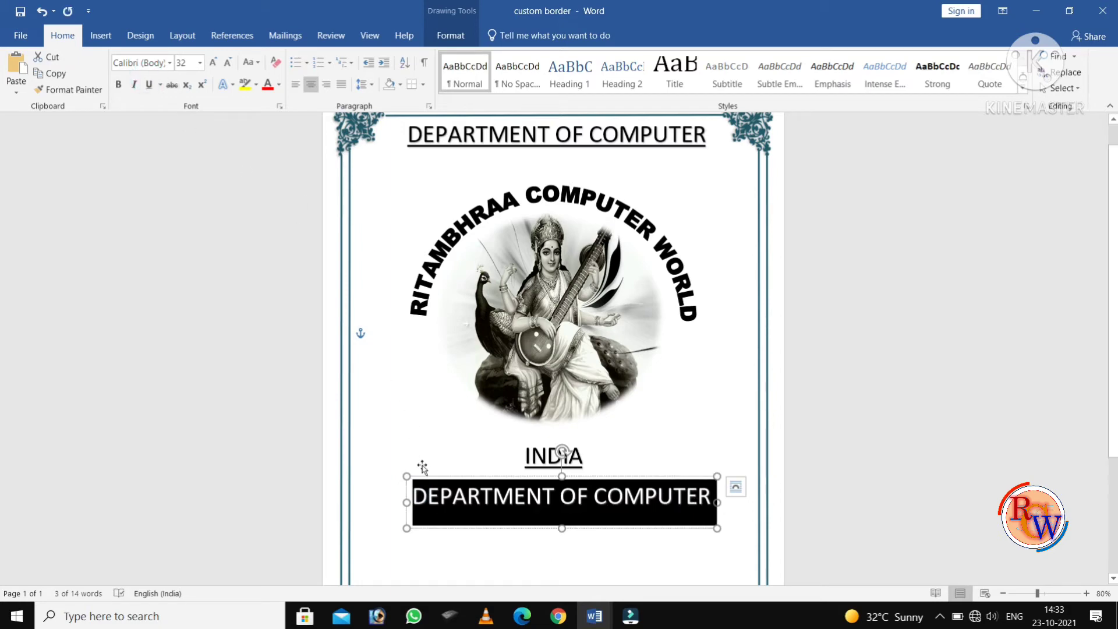
pyautogui.press('Delete')
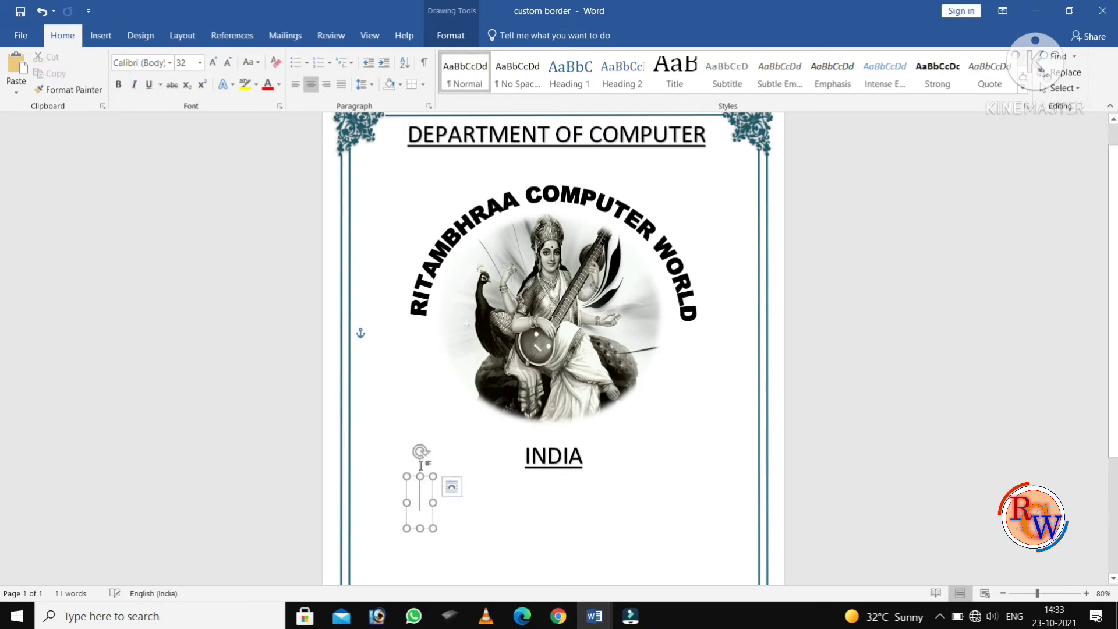
pyautogui.write('FOR THE F')
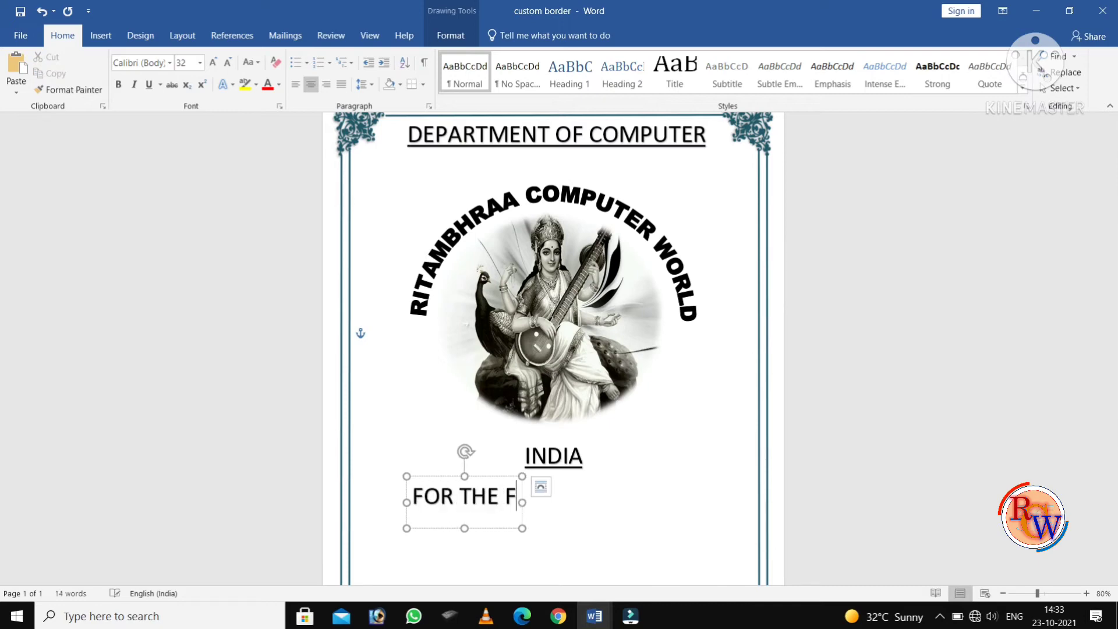
pyautogui.write('ULLFILLMENT')
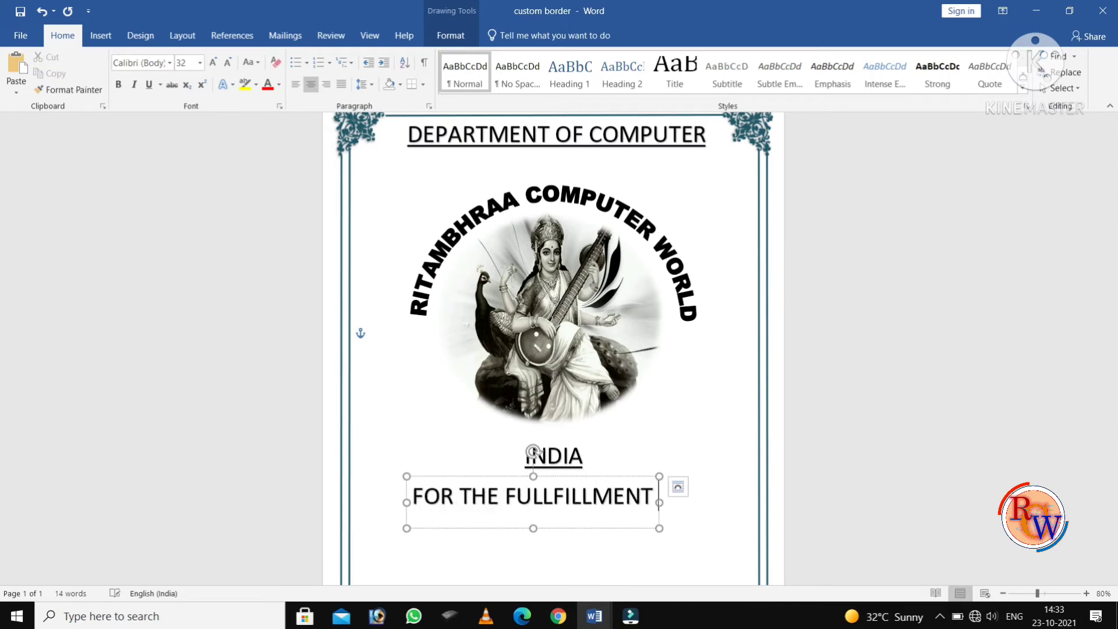
pyautogui.write(' OF COURSE')
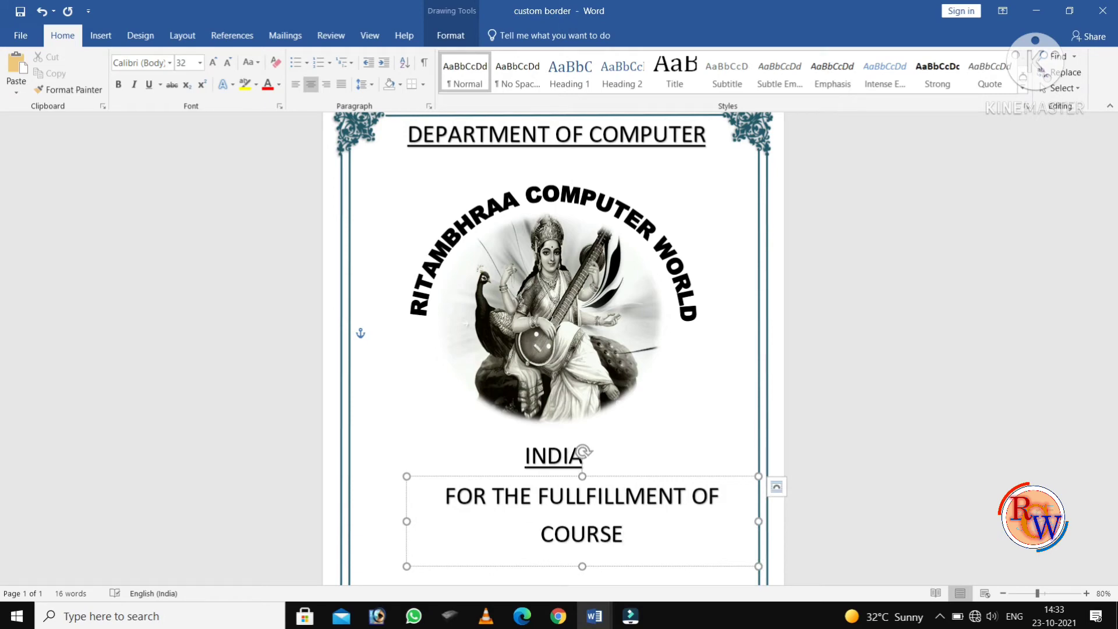
# Format the "FOR THE FULLFILLMENT OF COURSE" text in Arial Rounded MT Bold at size 24
pyautogui.scroll(-3, 326, 450)
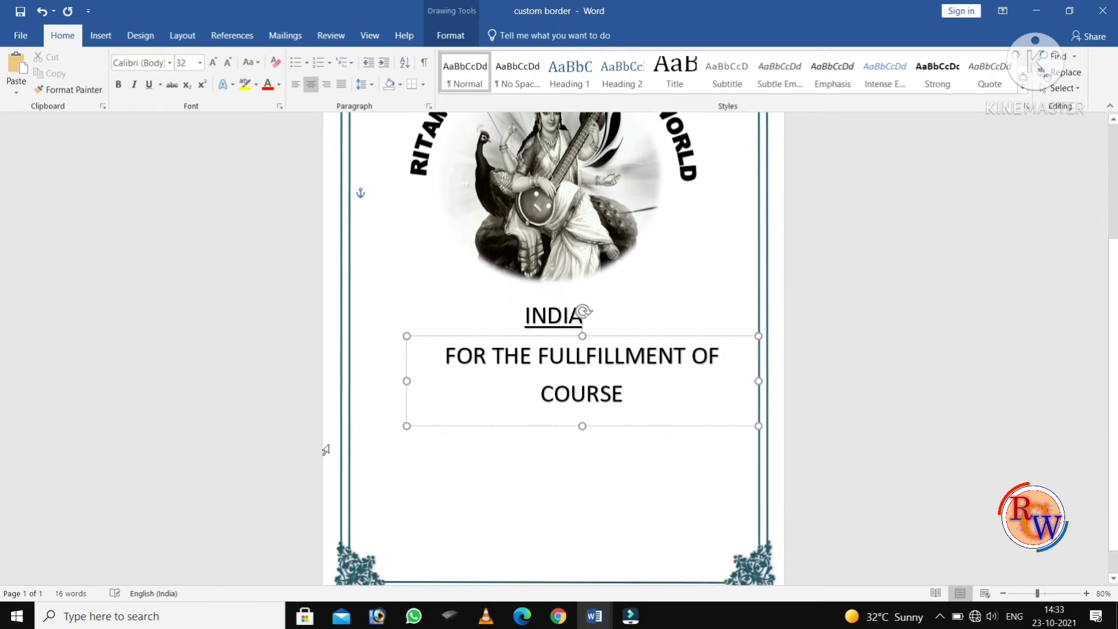
pyautogui.doubleClick(426, 358)
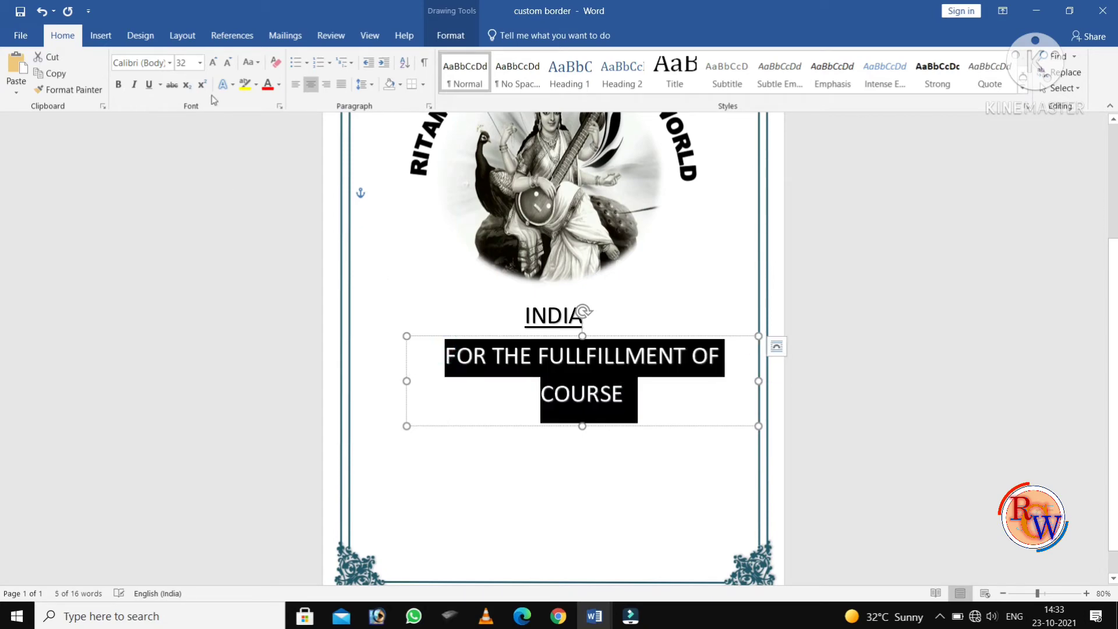
pyautogui.click(169, 62)
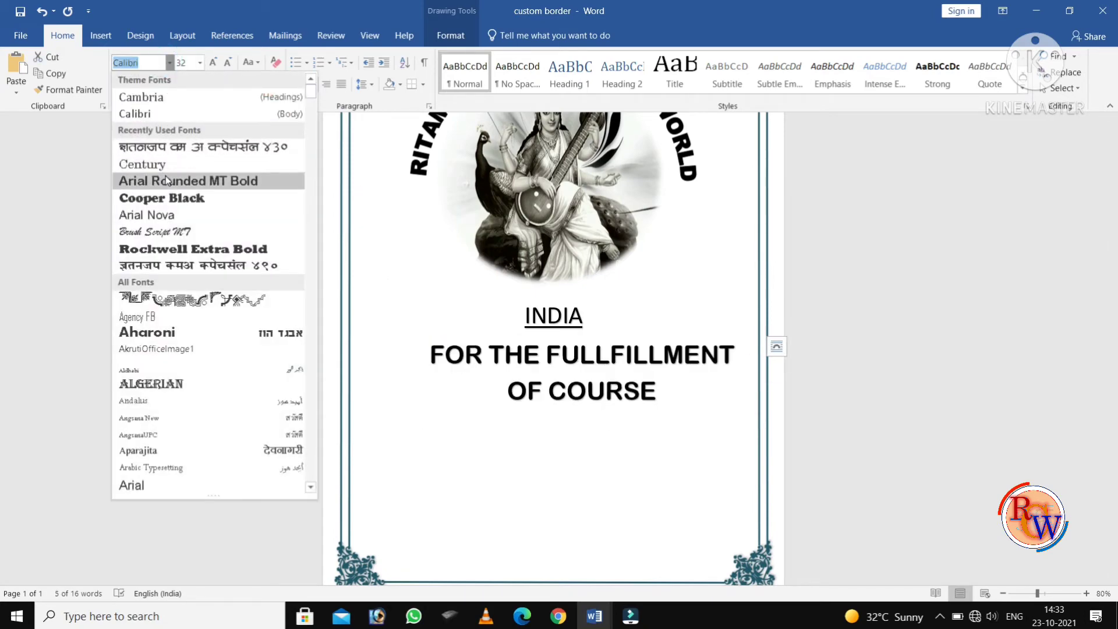
pyautogui.click(166, 180)
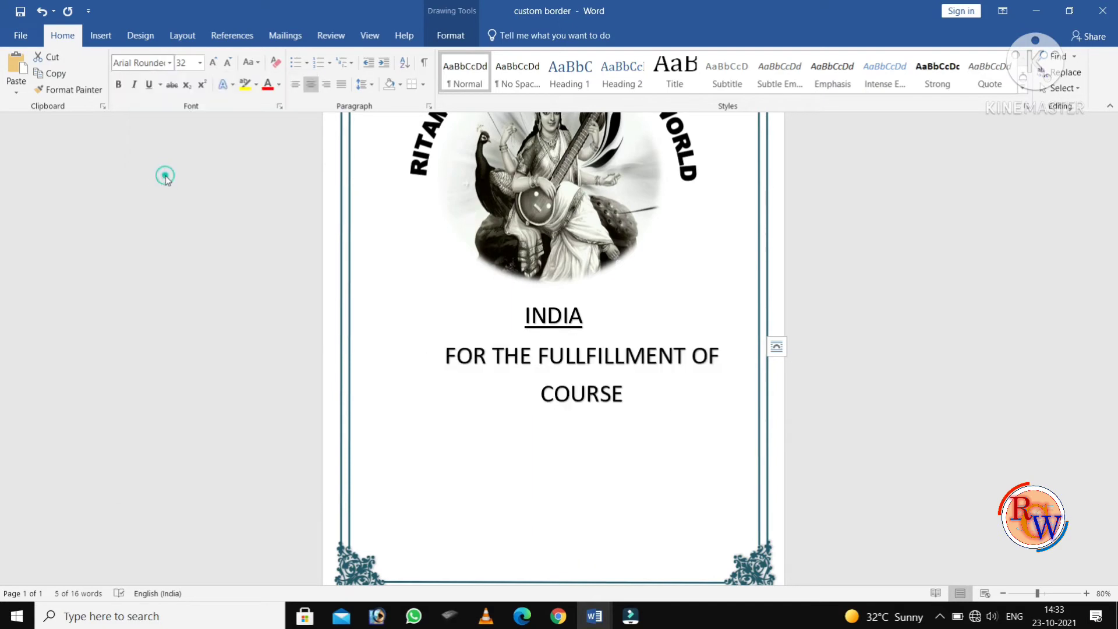
pyautogui.click(199, 62)
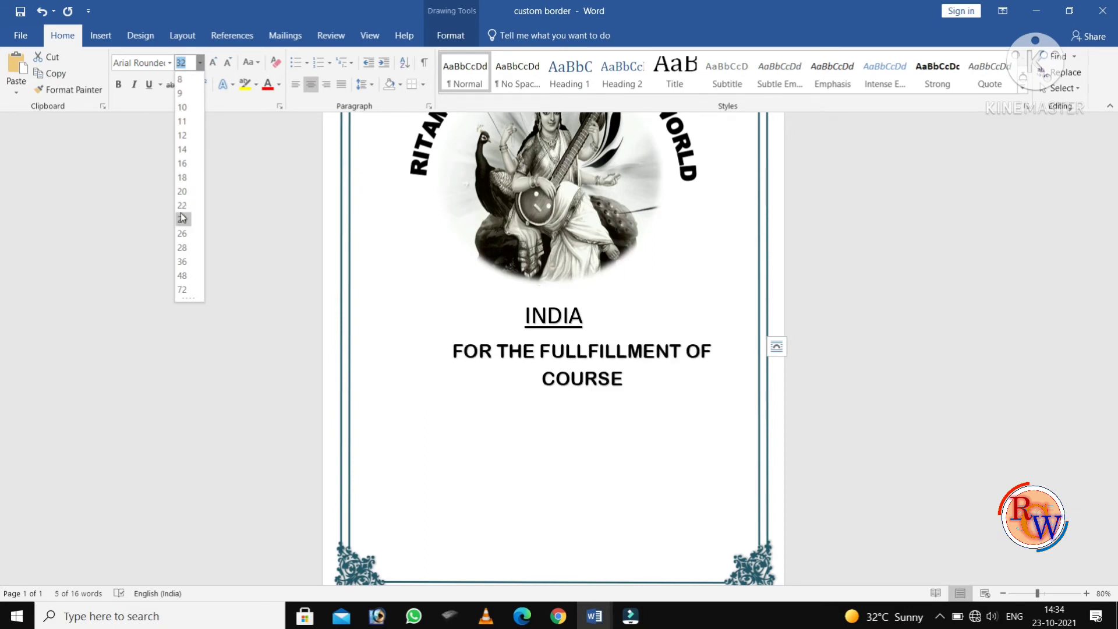
pyautogui.click(182, 218)
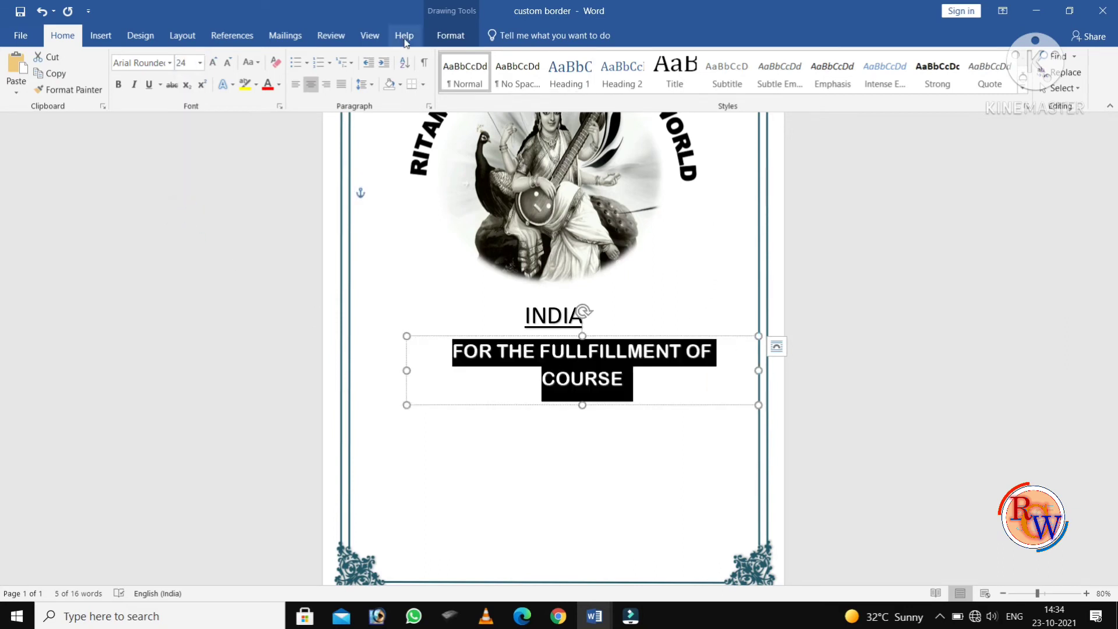
# Center the "FOR THE FULLFILLMENT OF COURSE" text box horizontally on the page
pyautogui.click(451, 35)
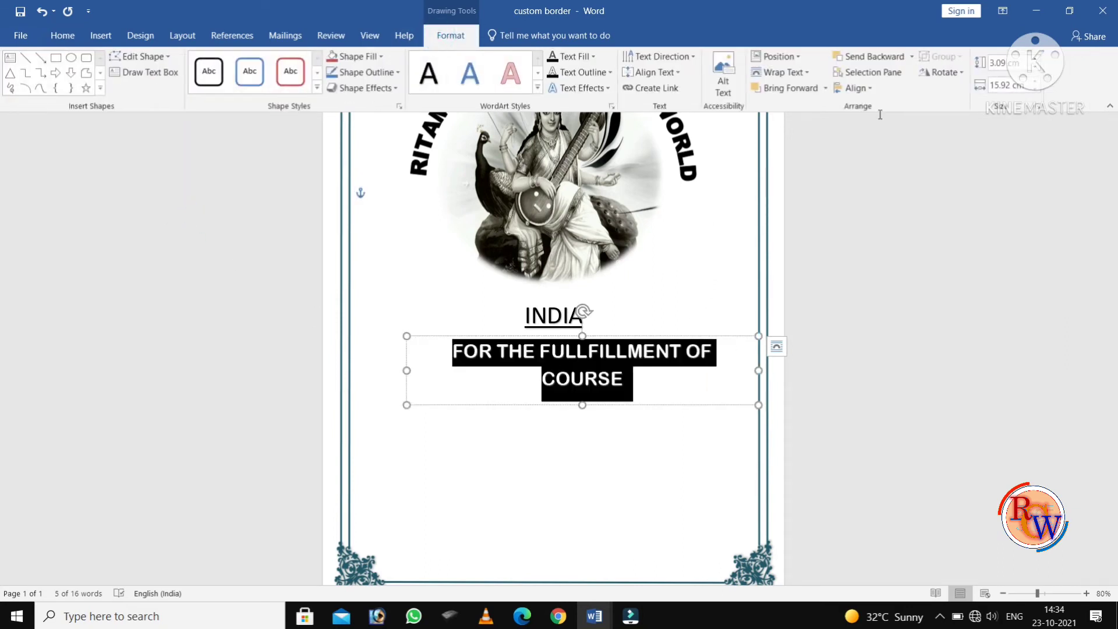
pyautogui.click(860, 88)
pyautogui.click(868, 110)
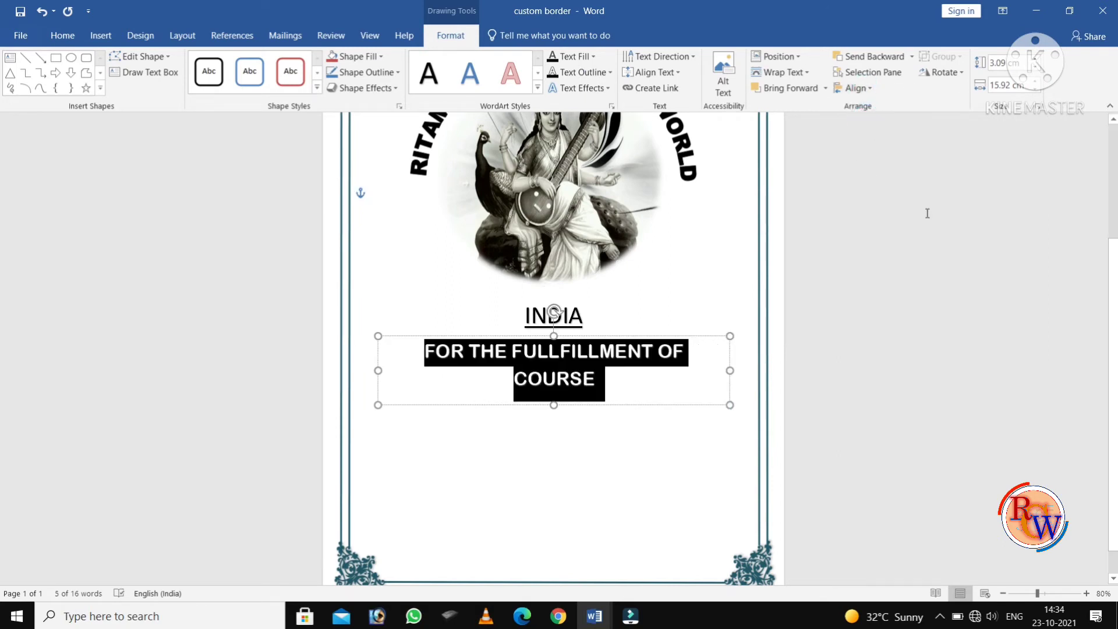
pyautogui.click(512, 558)
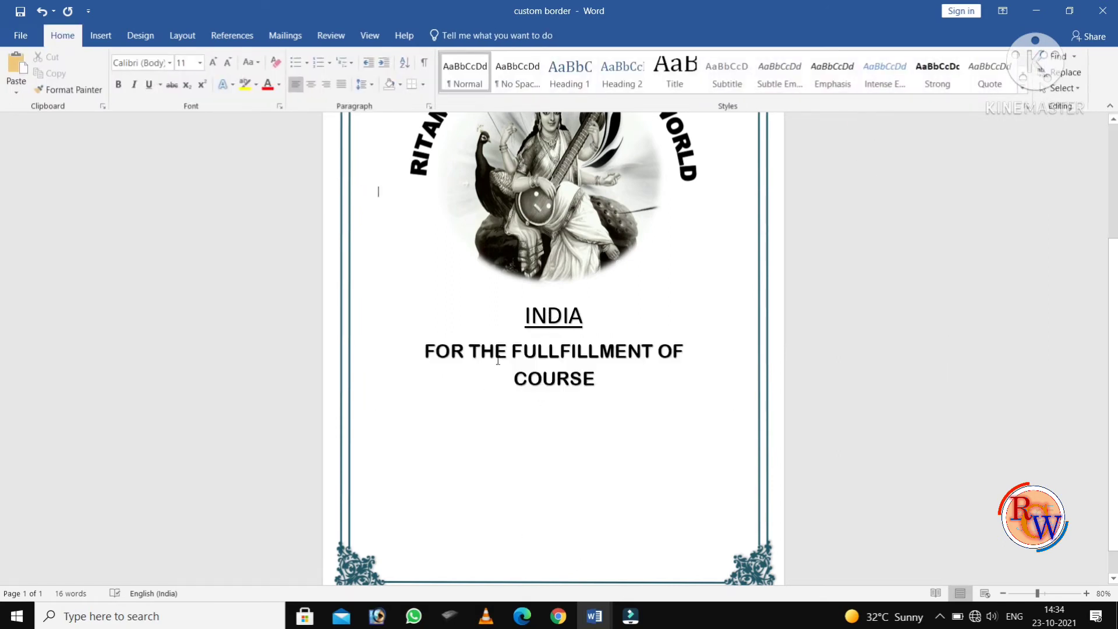
# Add a new line reading "BCA 2ND YEAR" after COURSE in the same text box
pyautogui.click(598, 378)
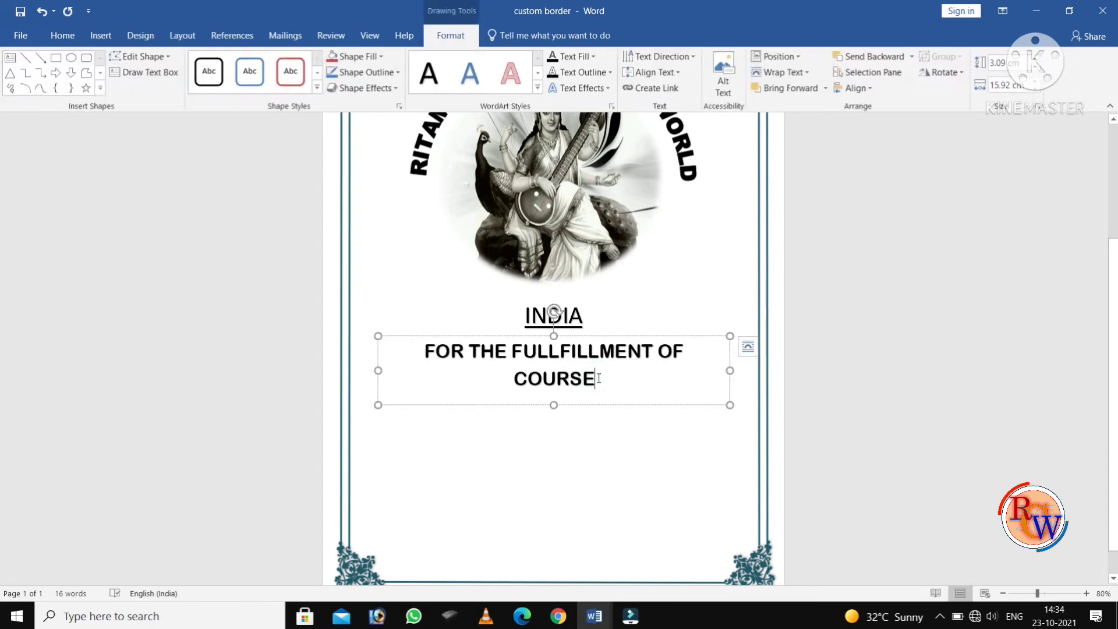
pyautogui.press('Return')
pyautogui.write('B')
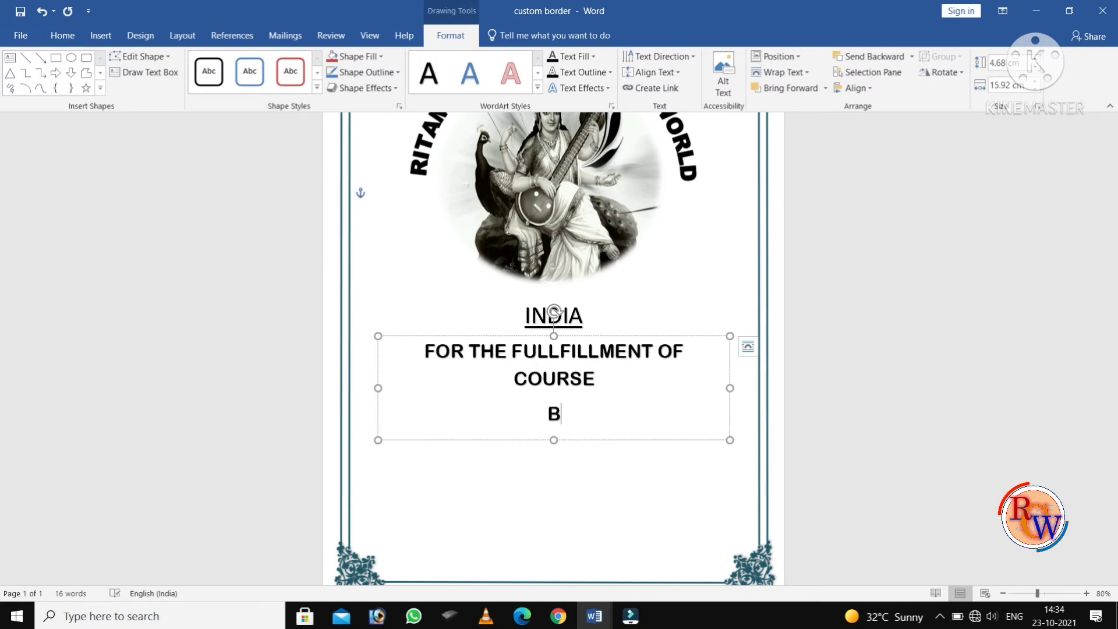
pyautogui.write('CA 2')
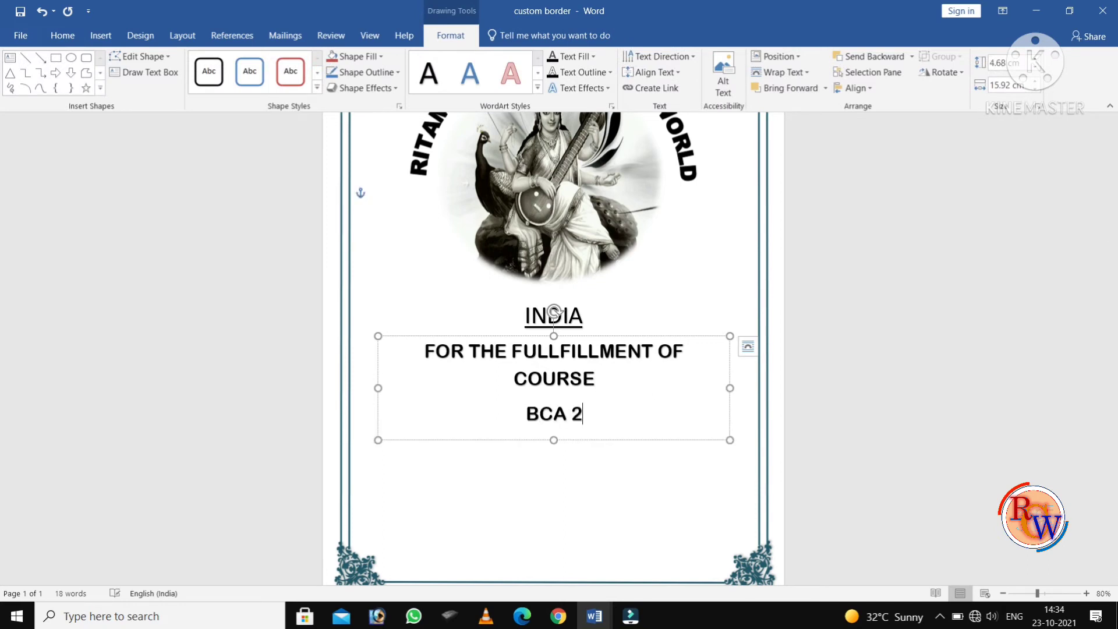
pyautogui.write('ND YEAR')
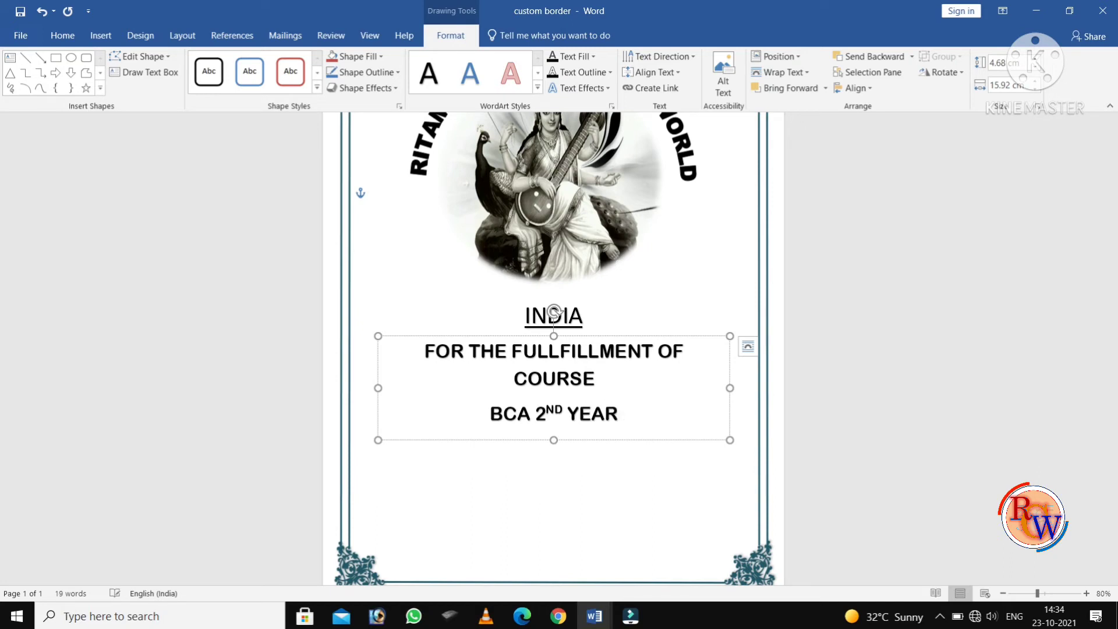
pyautogui.click(975, 357)
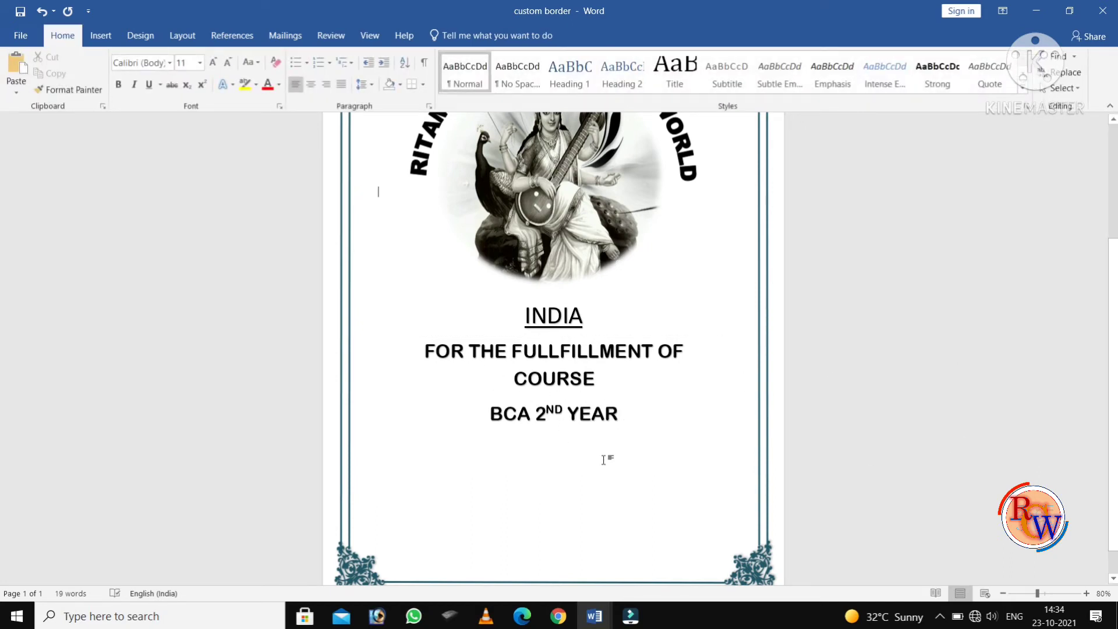
# Draw a straight horizontal line about 17.6 cm long below "BCA 2ND YEAR", spanning between the side borders
pyautogui.click(353, 208)
pyautogui.click(101, 36)
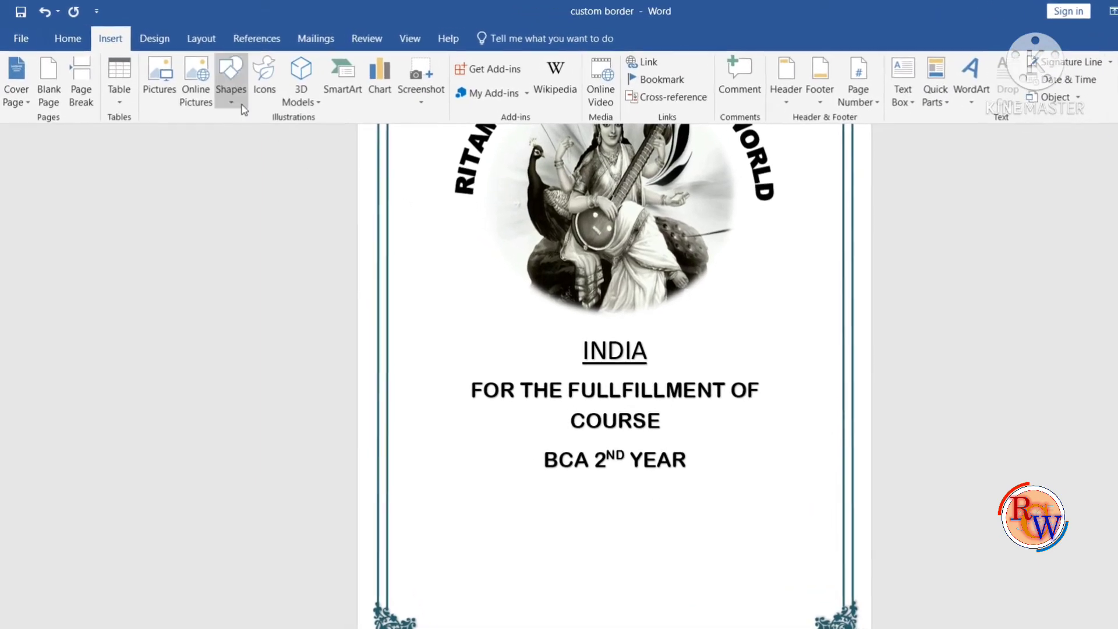
pyautogui.click(216, 75)
pyautogui.click(222, 130)
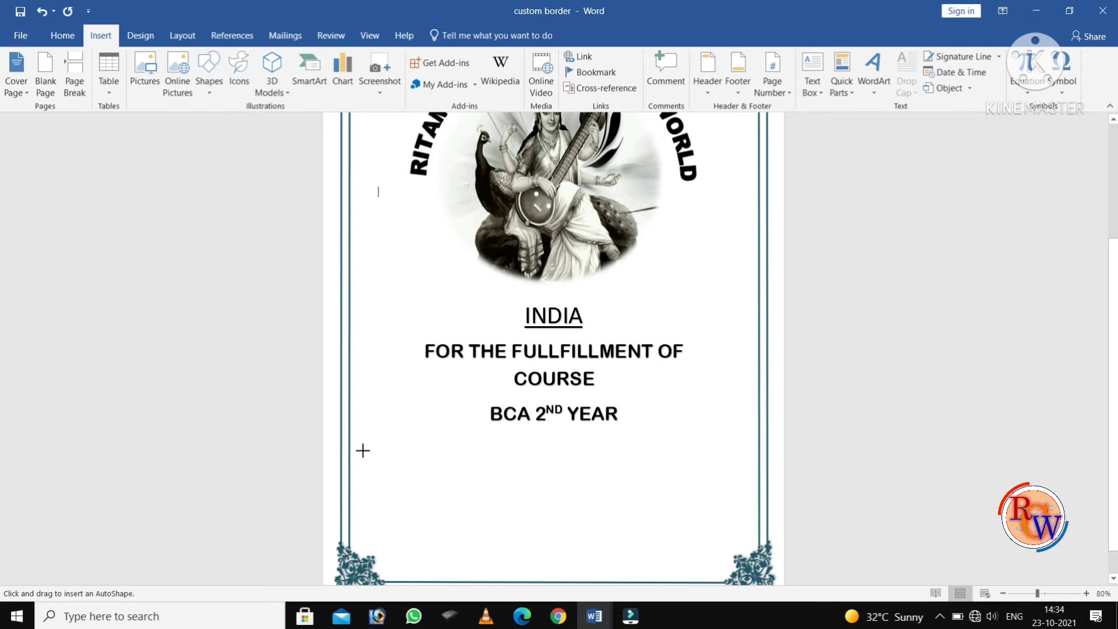
pyautogui.moveTo(363, 451); pyautogui.dragTo(752, 450)
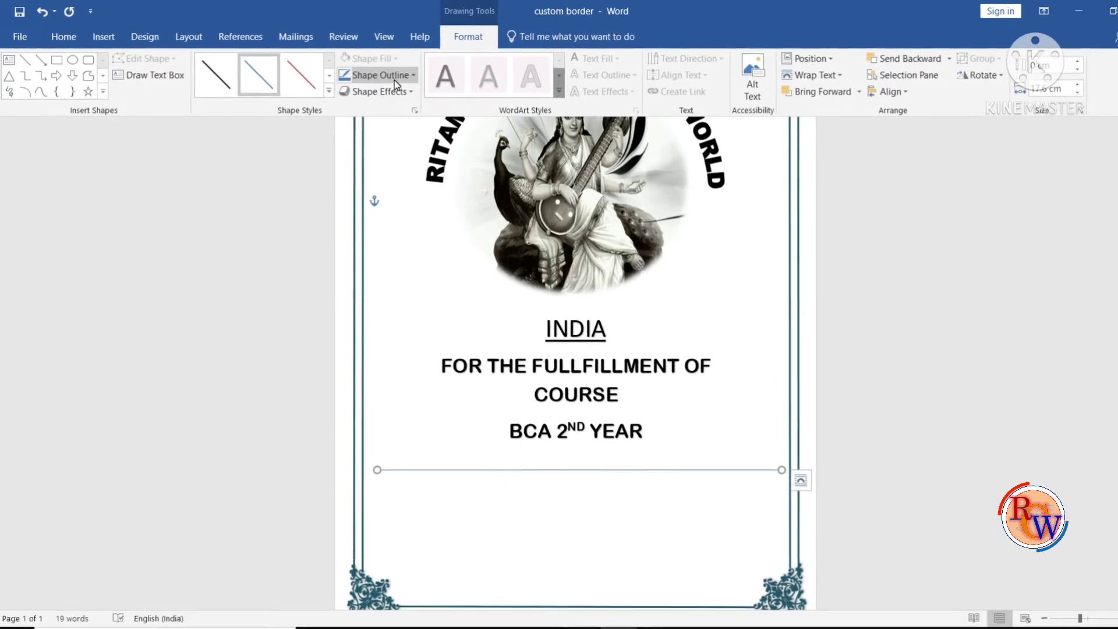
# Give the horizontal line a black outline with a weight of 1½ pt
pyautogui.click(394, 79)
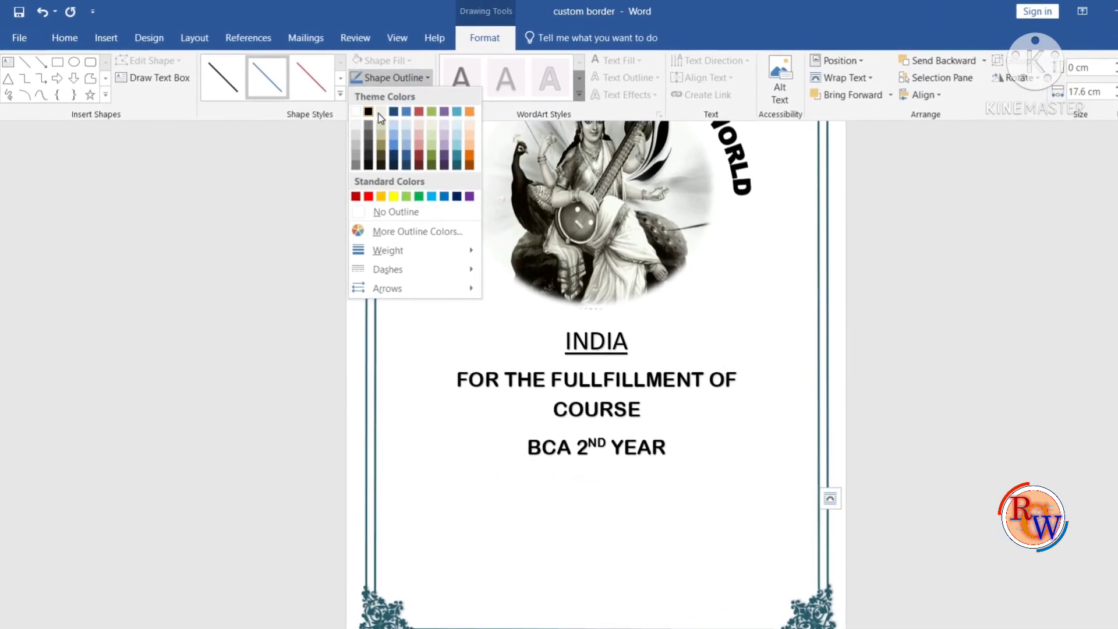
pyautogui.click(360, 109)
pyautogui.click(407, 81)
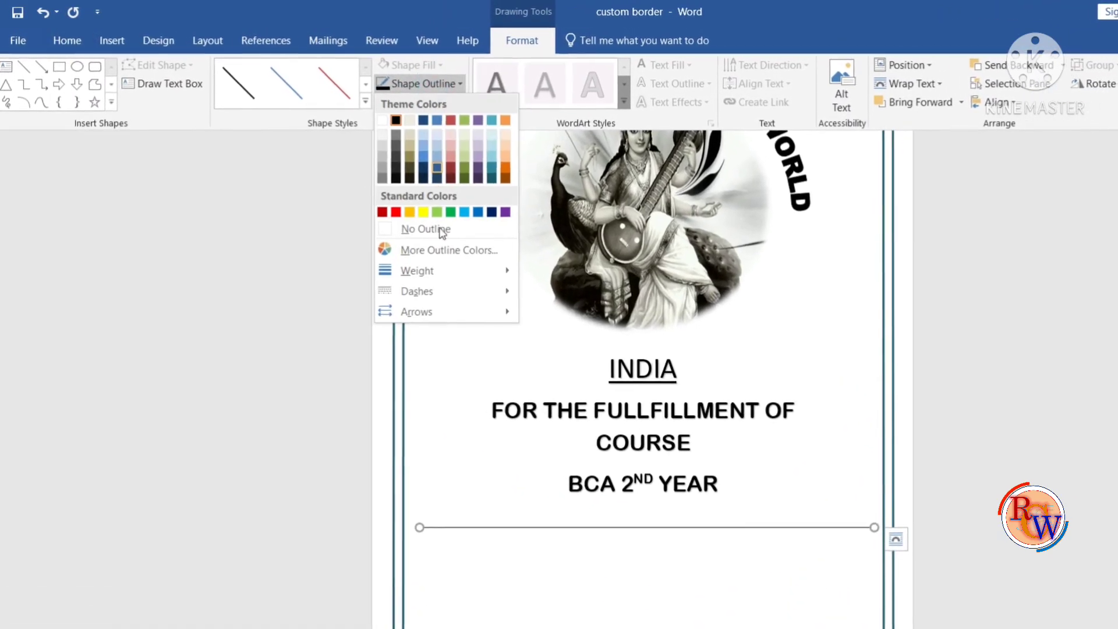
pyautogui.moveTo(408, 260)
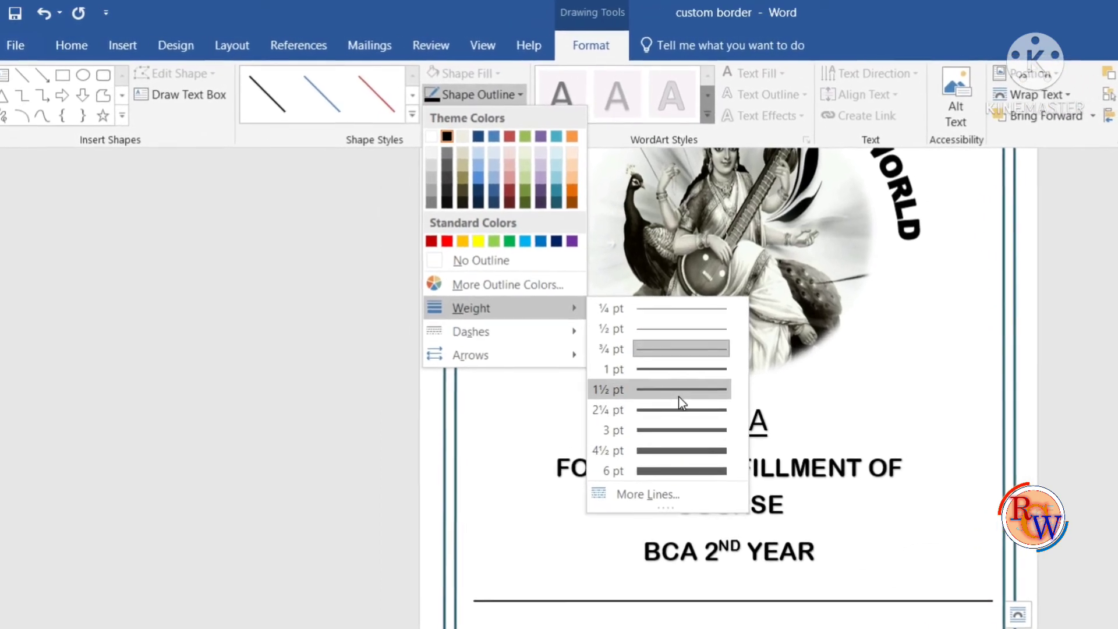
pyautogui.click(680, 397)
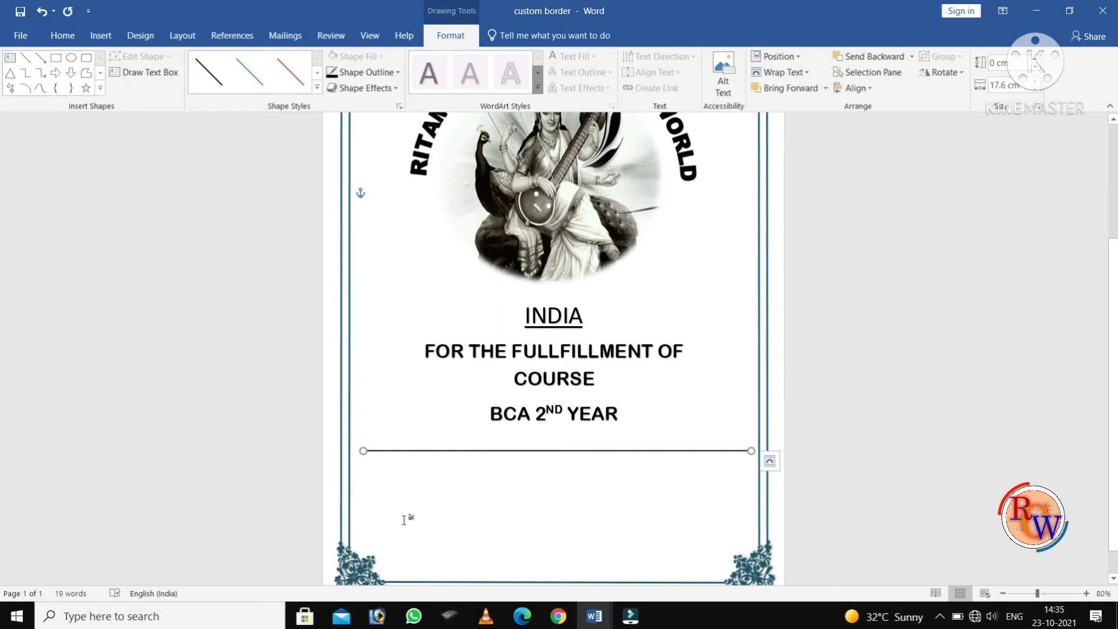
pyautogui.click(710, 501)
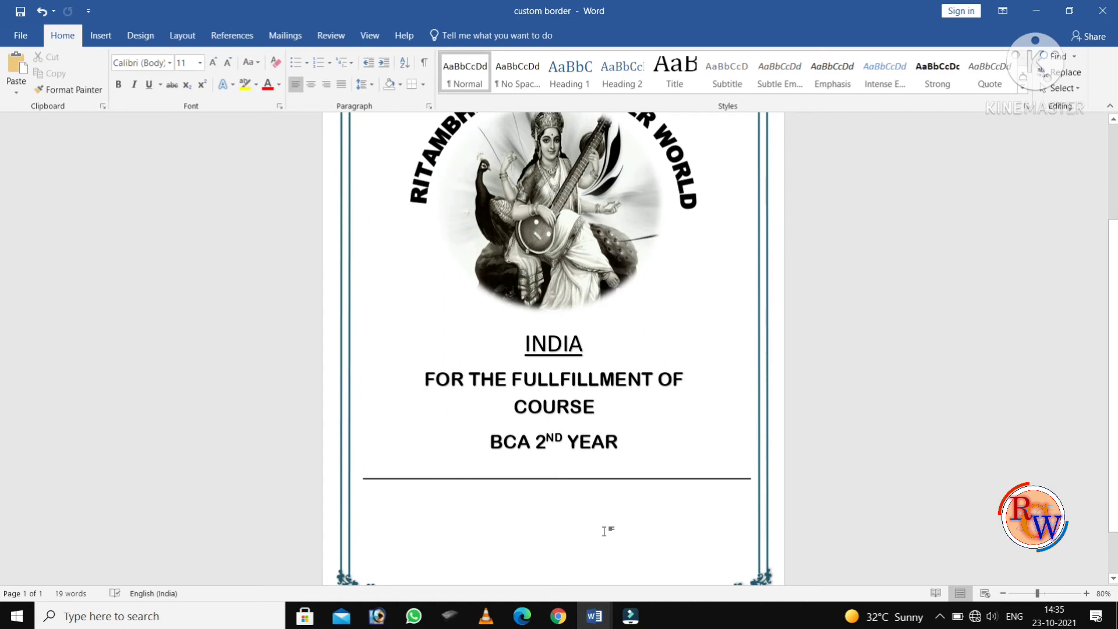
# Duplicate the DEPARTMENT OF COMPUTER heading box and place the copy below the horizontal line
pyautogui.scroll(5, 604, 532)
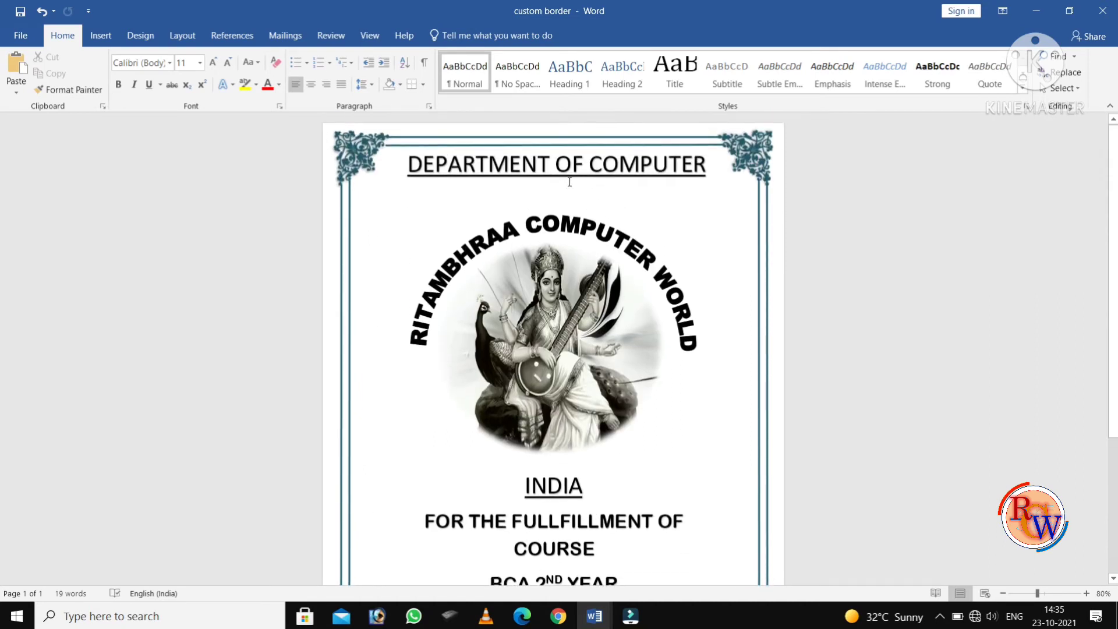
pyautogui.click(571, 165)
pyautogui.click(578, 195)
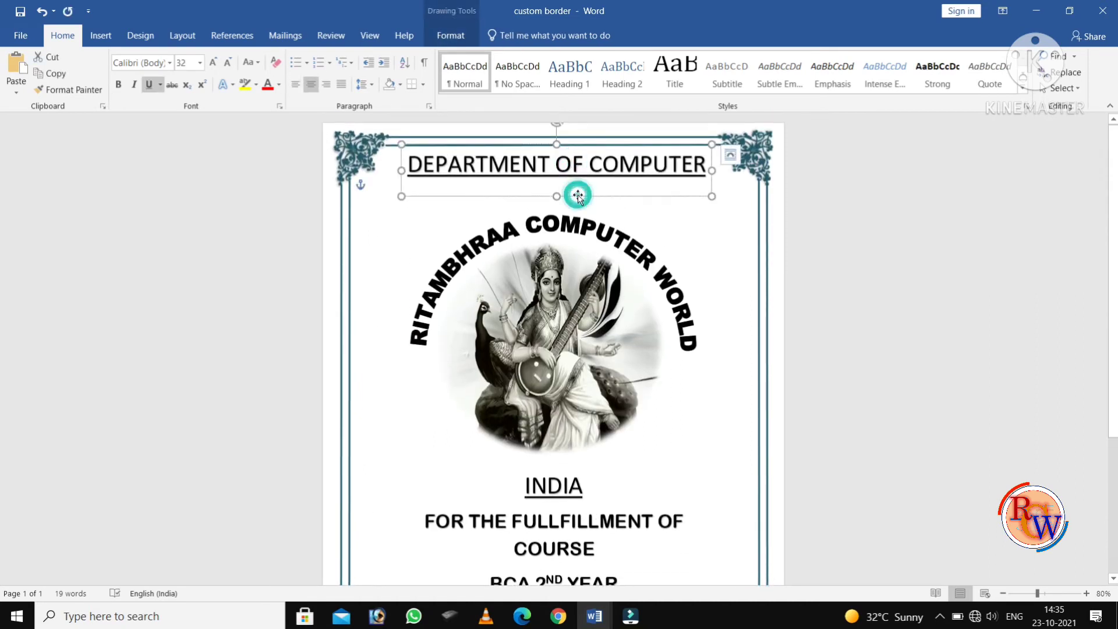
pyautogui.hotkey('ctrl', 'c')
pyautogui.hotkey('ctrl', 'v')
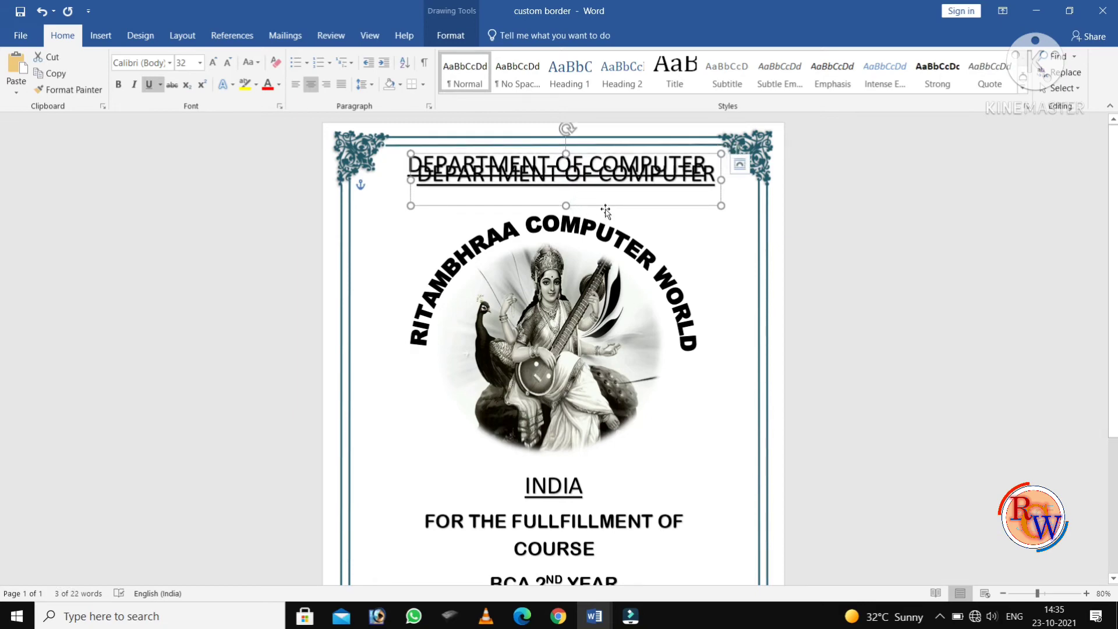
pyautogui.moveTo(605, 218); pyautogui.dragTo(579, 557)
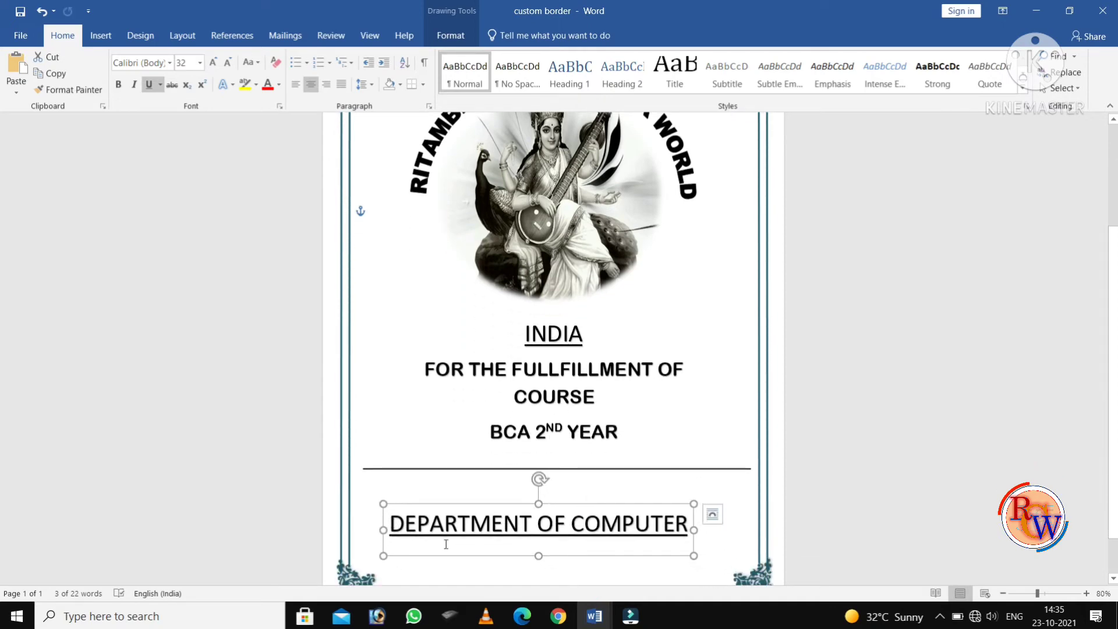
# Clear all formatting from the heading copy below the line and replace its text with "GUIDED BY"
pyautogui.moveTo(389, 527); pyautogui.dragTo(706, 529)
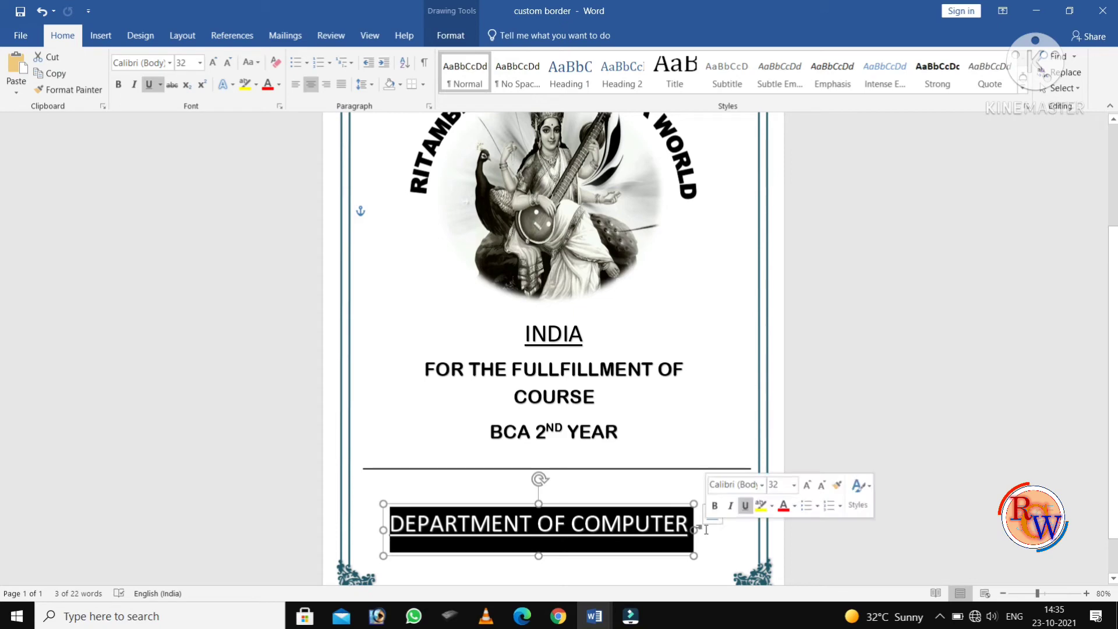
pyautogui.click(276, 63)
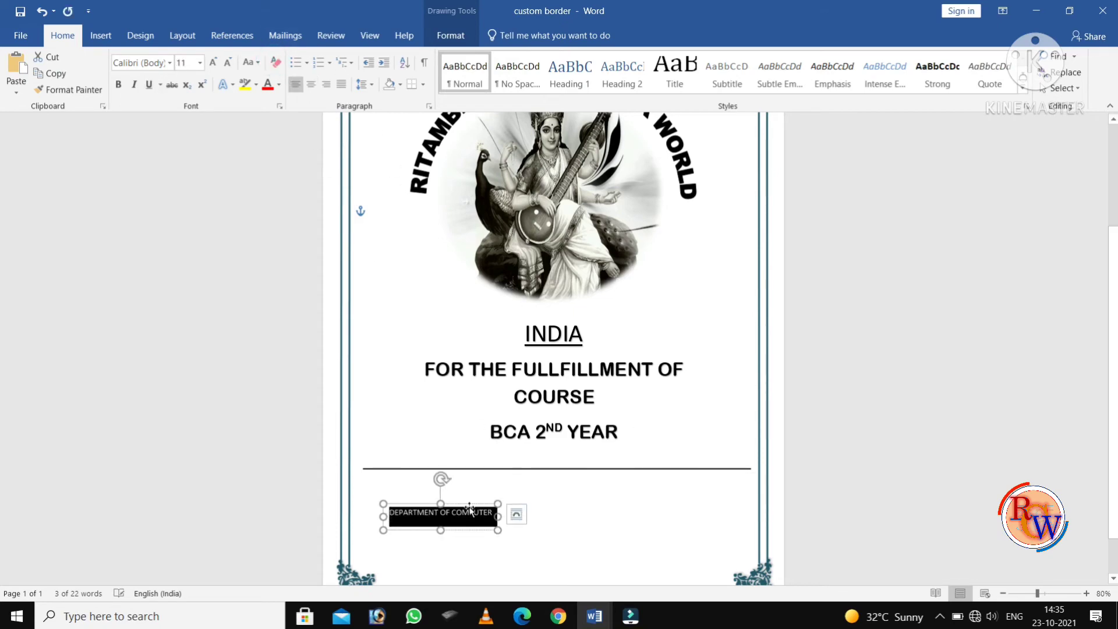
pyautogui.press('BackSpace')
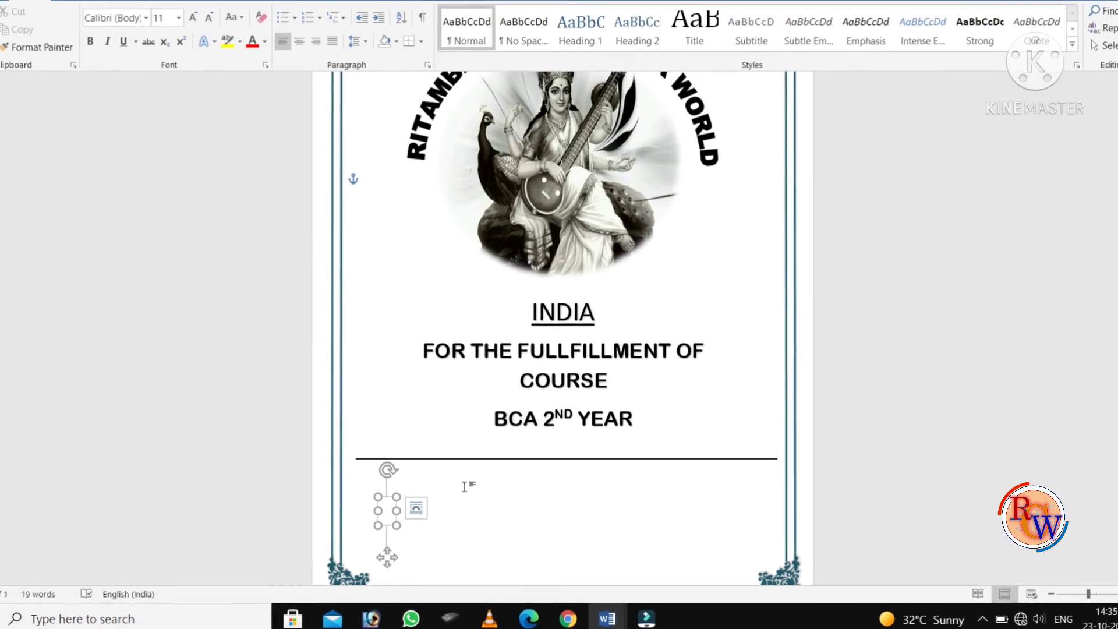
pyautogui.write('GUIDED BY')
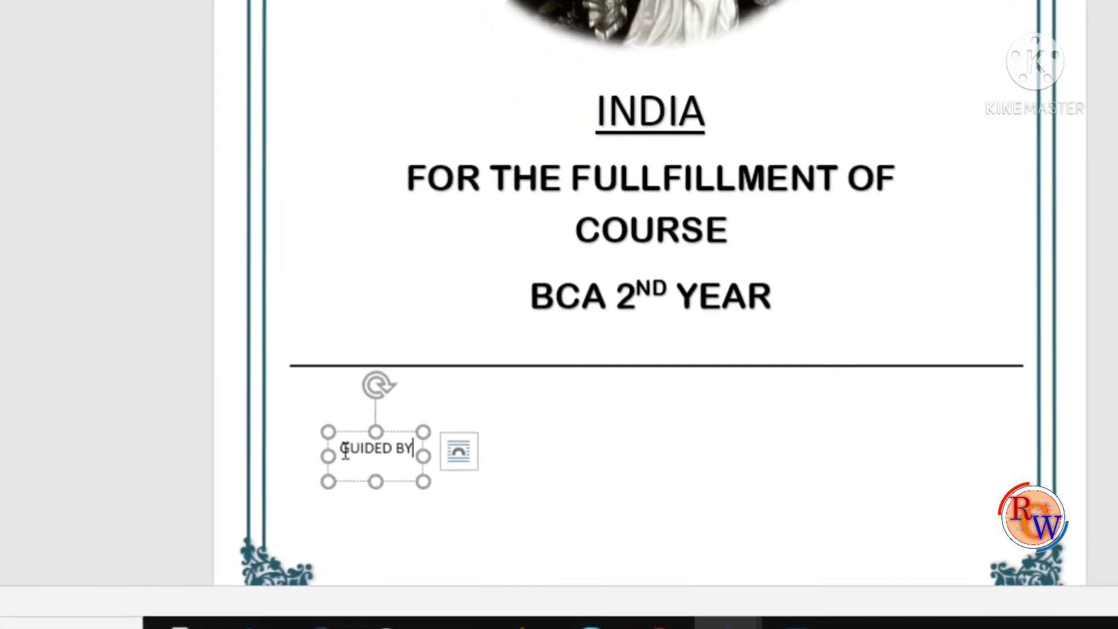
# Set the font size of the "GUIDED BY" text to 20
pyautogui.moveTo(349, 463); pyautogui.dragTo(425, 465)
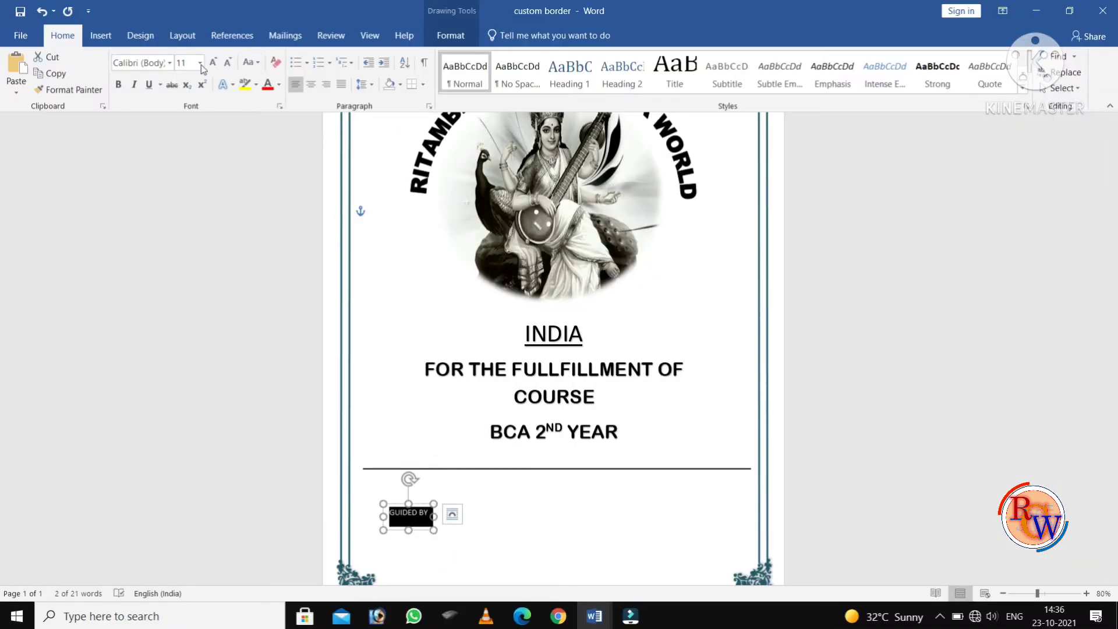
pyautogui.click(200, 62)
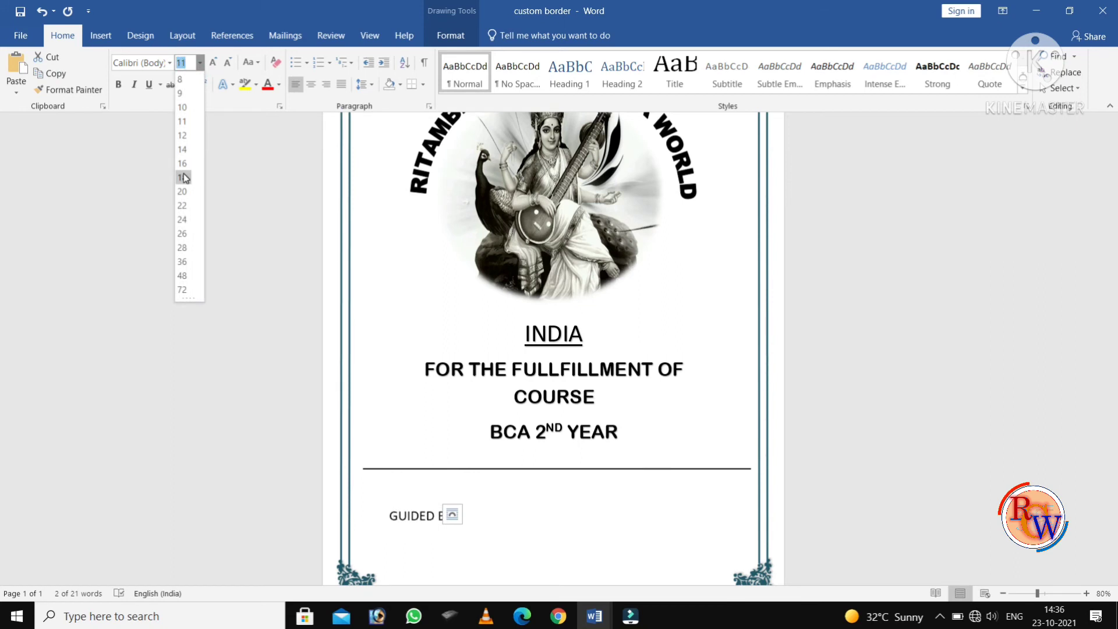
pyautogui.click(182, 191)
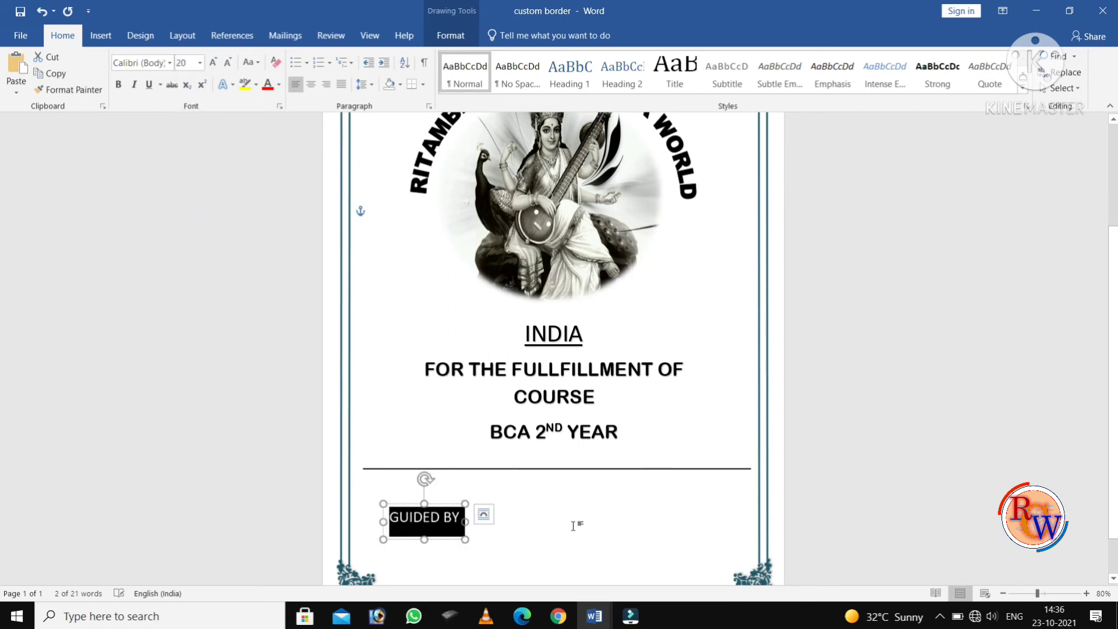
pyautogui.click(548, 538)
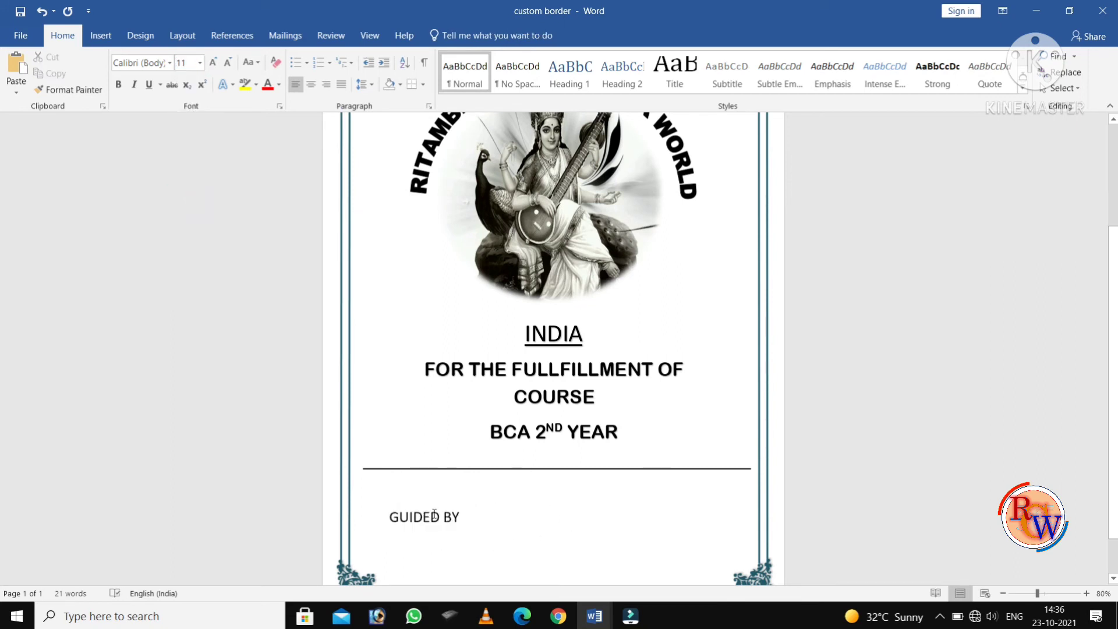
# Duplicate the GUIDED BY text box and place the copy level with the original, near the page's right border
pyautogui.click(439, 531)
pyautogui.click(439, 541)
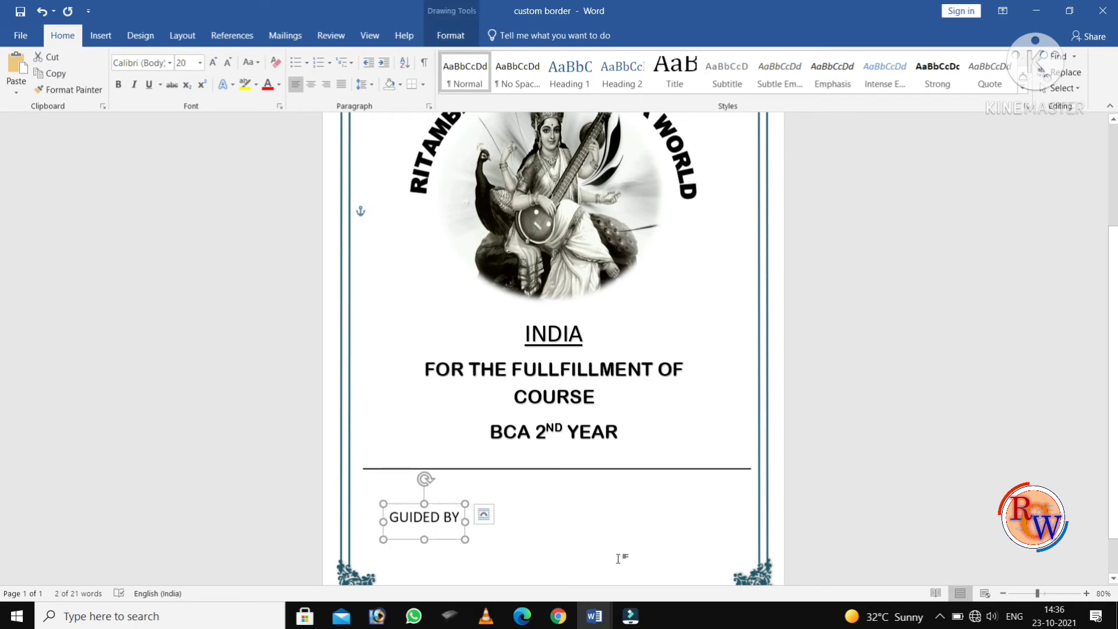
pyautogui.hotkey('ctrl', 'd')
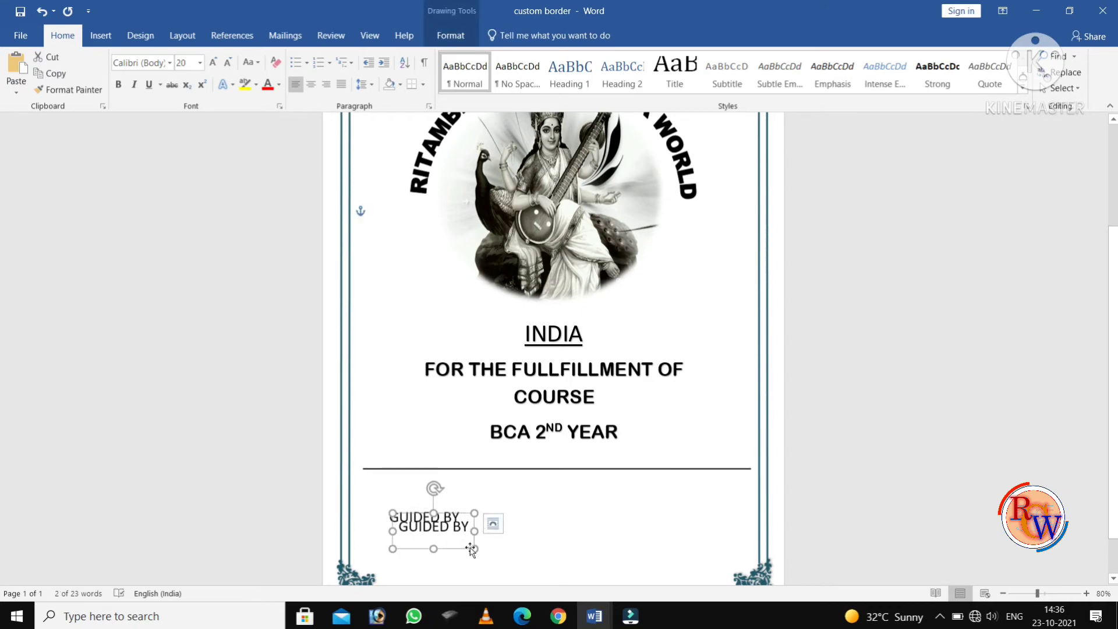
pyautogui.moveTo(471, 549); pyautogui.dragTo(714, 540)
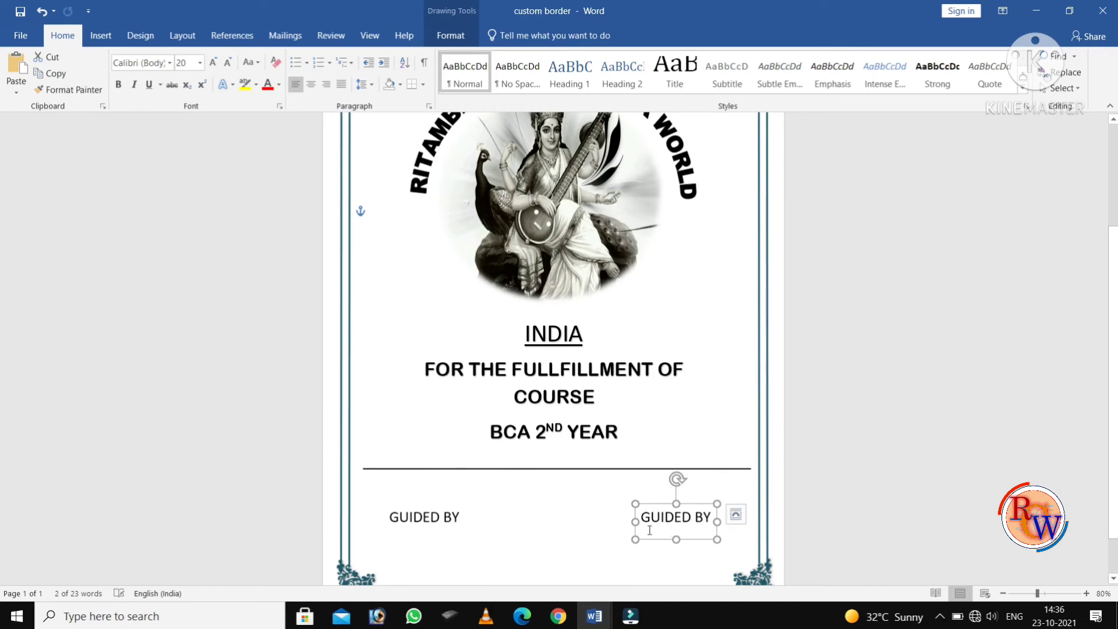
# Select the word GUIDED in the copied text box near the right border for replacement
pyautogui.moveTo(645, 519); pyautogui.dragTo(690, 518)
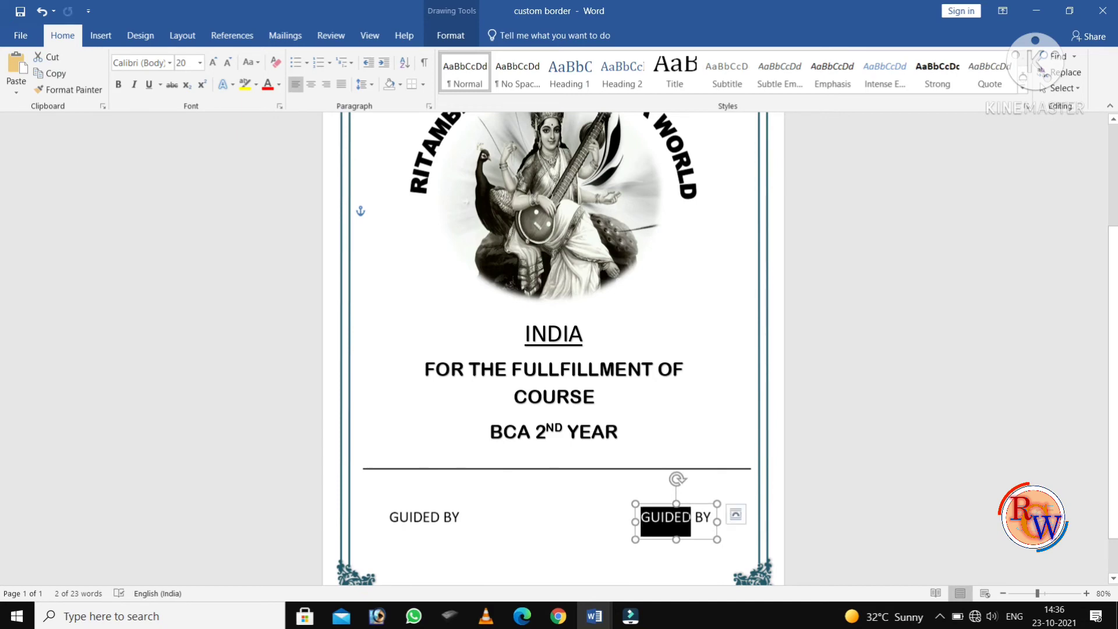